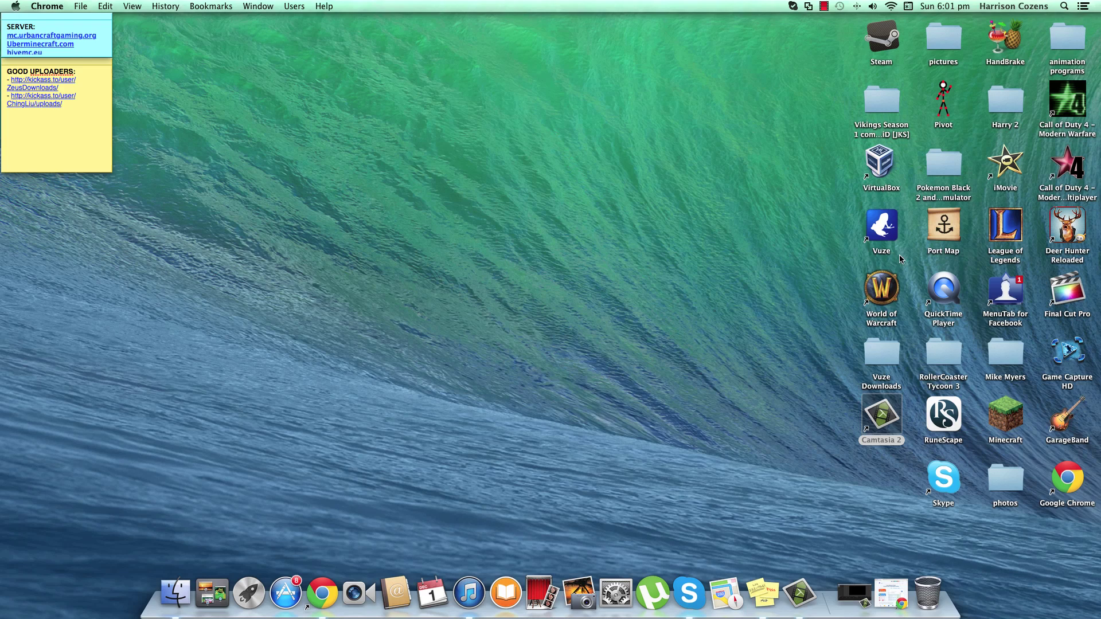
# Step: Start the free Vuze client download, then cancel the installer download from the download bar
pyautogui.click(895, 593)
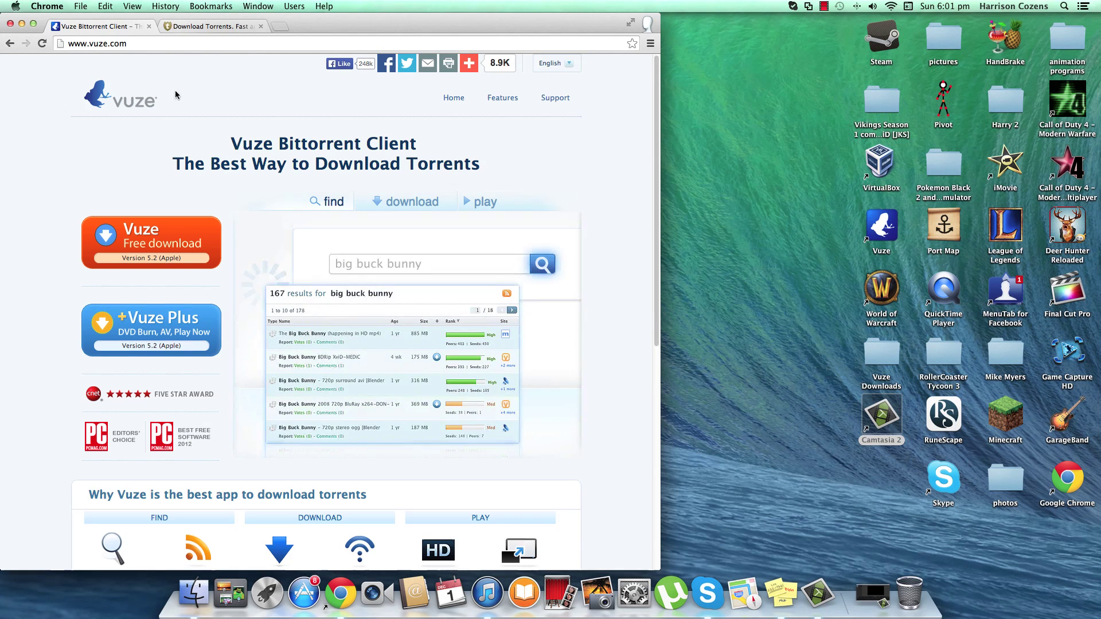
pyautogui.click(163, 245)
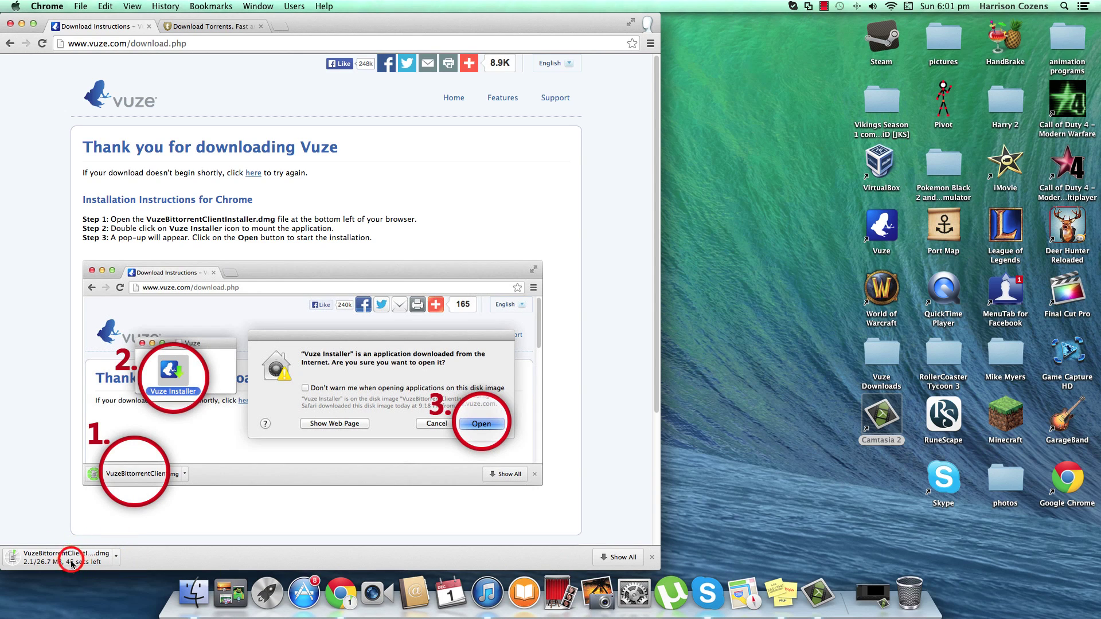
pyautogui.click(80, 561)
pyautogui.click(115, 556)
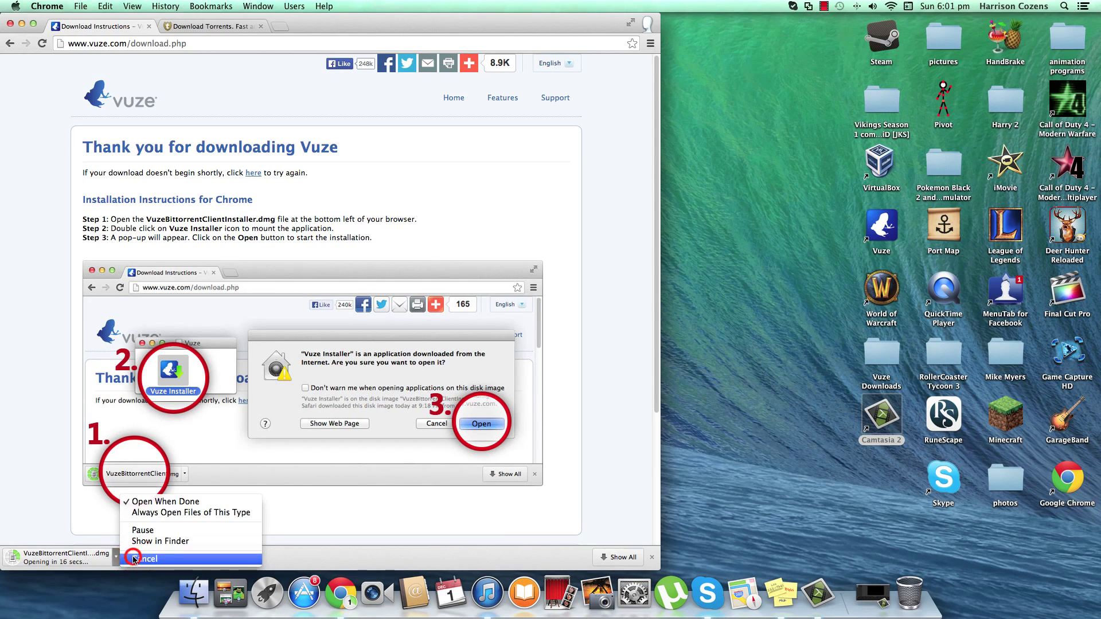
pyautogui.click(137, 555)
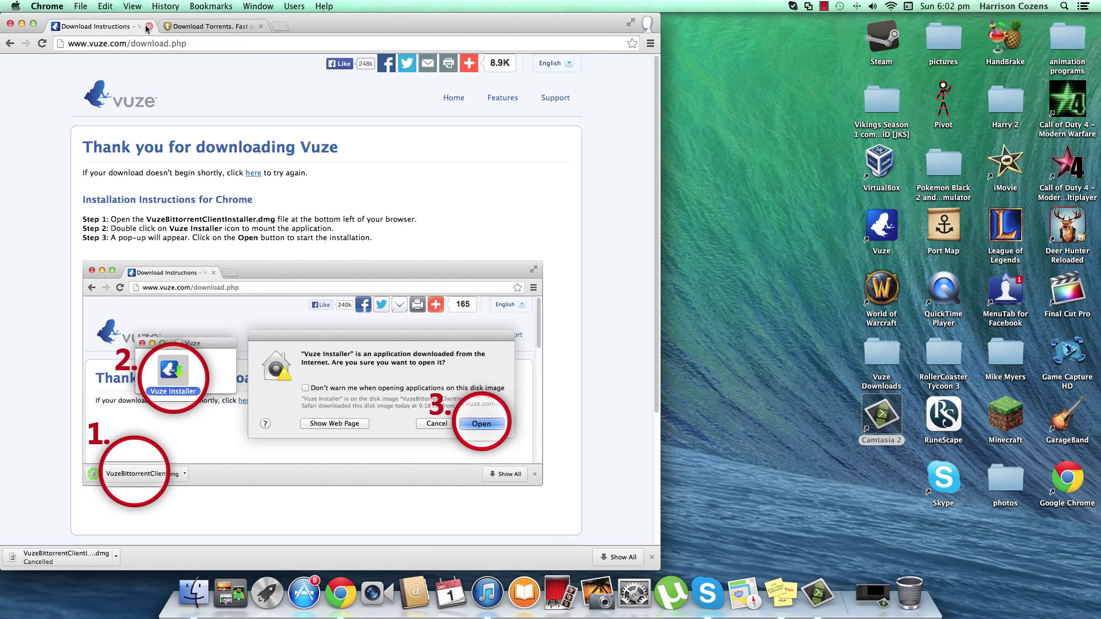
# Step: Switch to the kickass.to tab and browse its movie and TV torrent listings
pyautogui.click(191, 27)
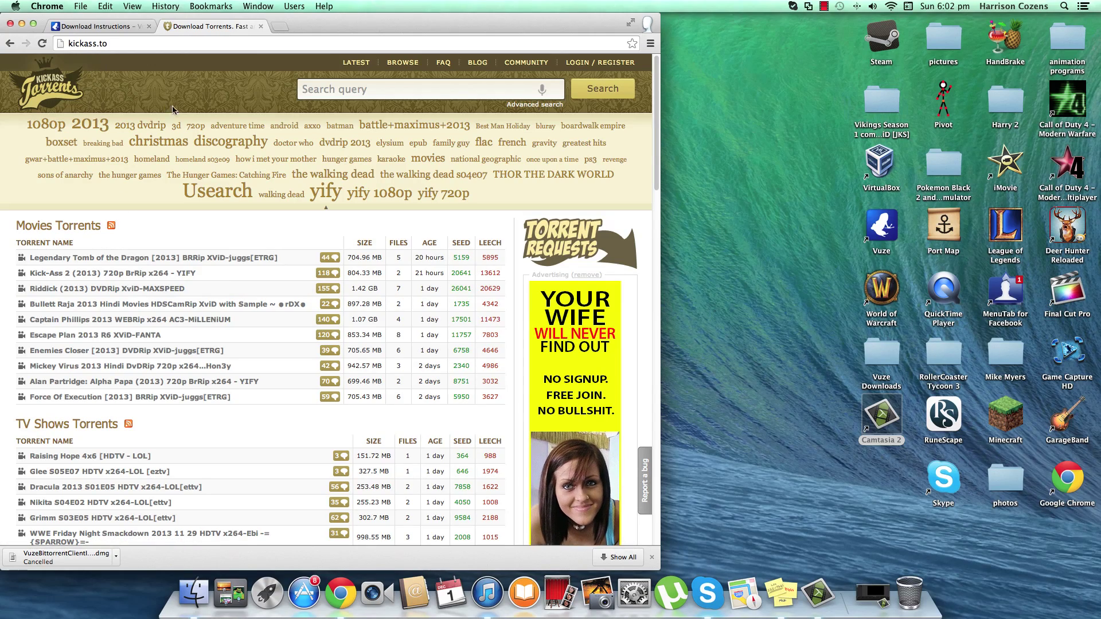
pyautogui.scroll(-15, 229, 115)
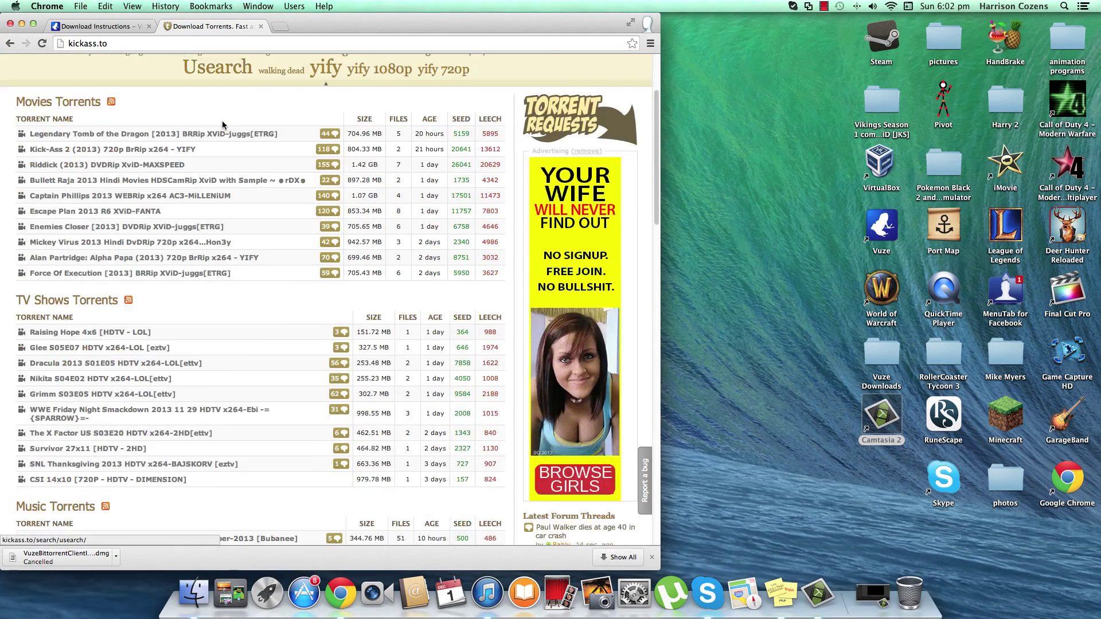
pyautogui.scroll(15, 223, 125)
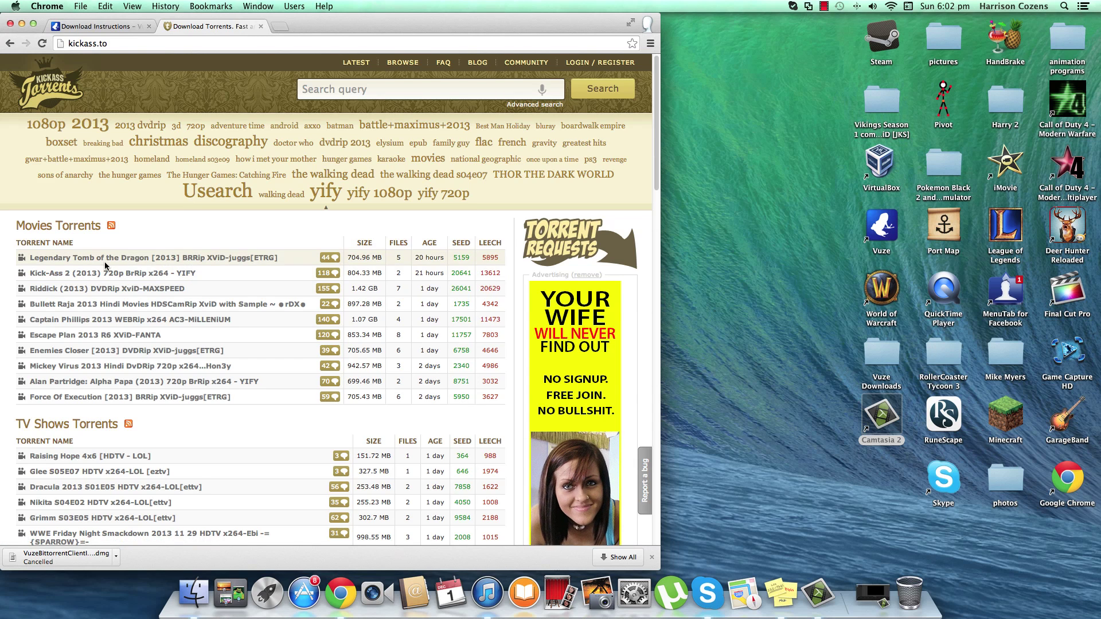
pyautogui.scroll(-3, 105, 265)
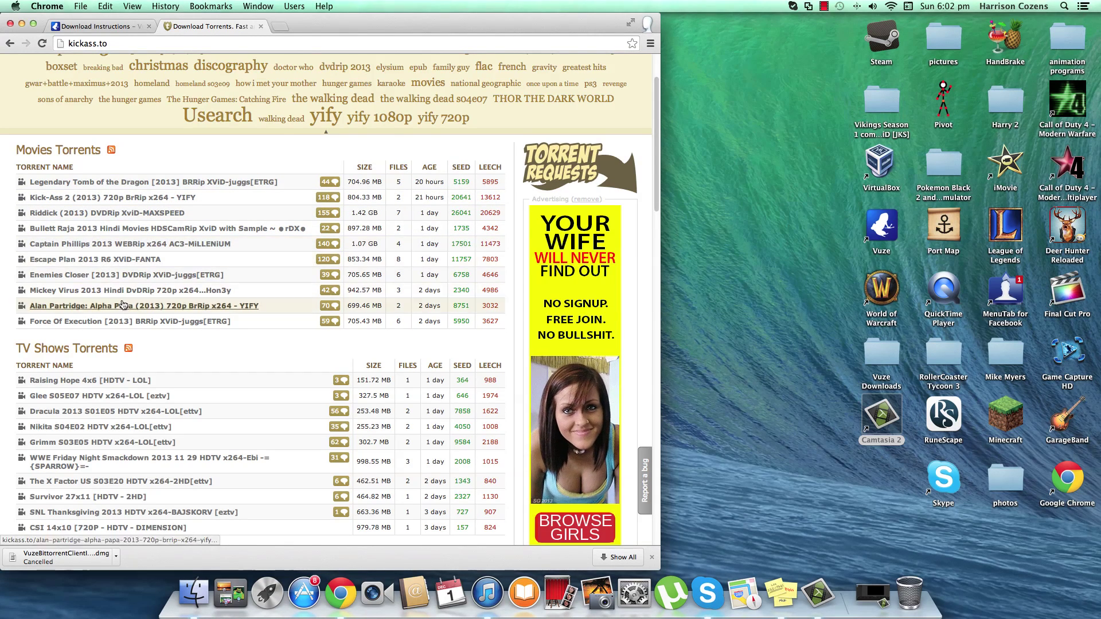
pyautogui.scroll(-6, 129, 242)
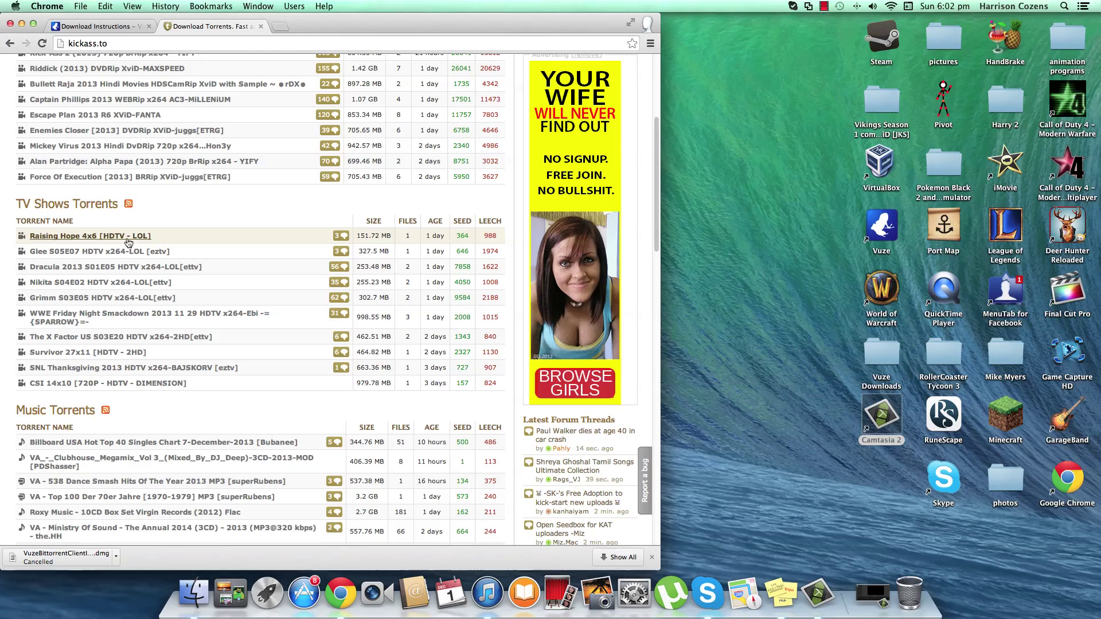
pyautogui.scroll(-9, 132, 378)
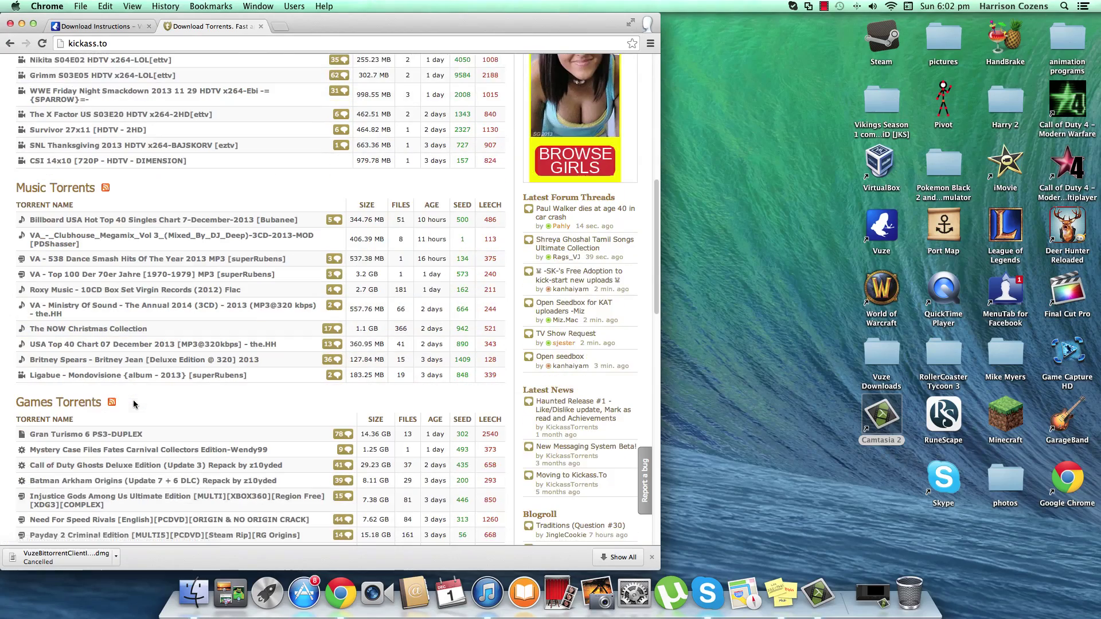
pyautogui.scroll(-14, 132, 407)
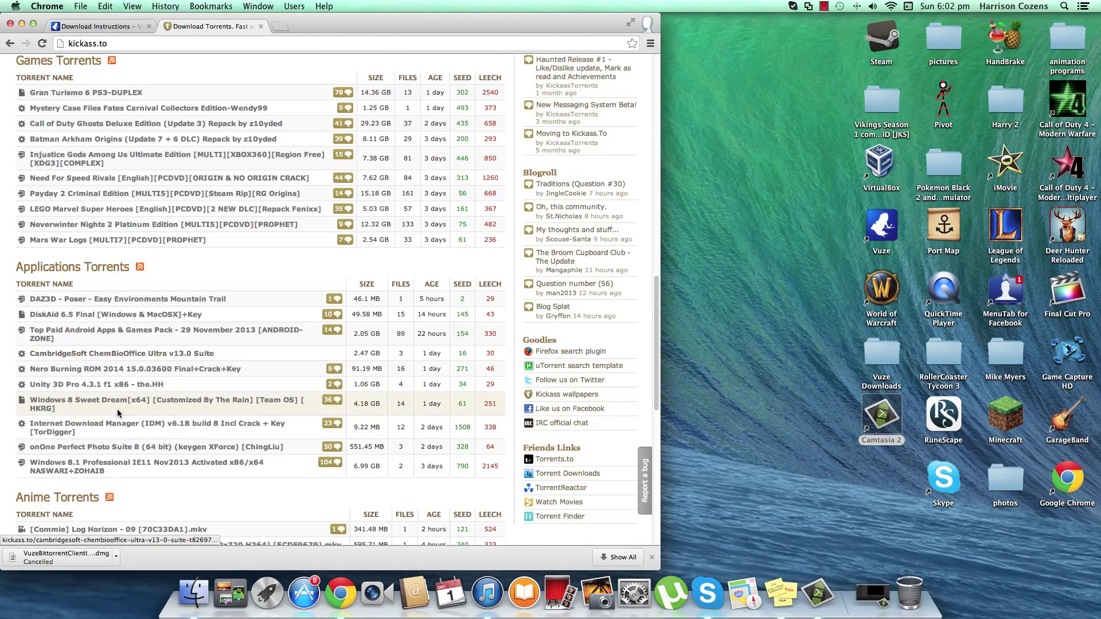
pyautogui.scroll(-9, 85, 404)
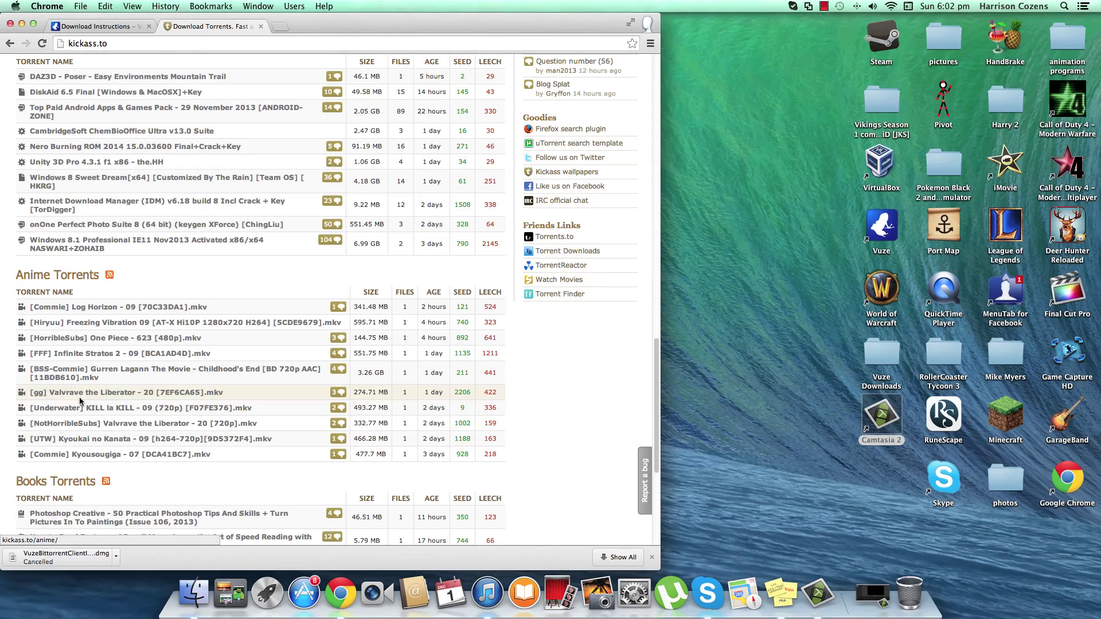
pyautogui.scroll(-1, 142, 448)
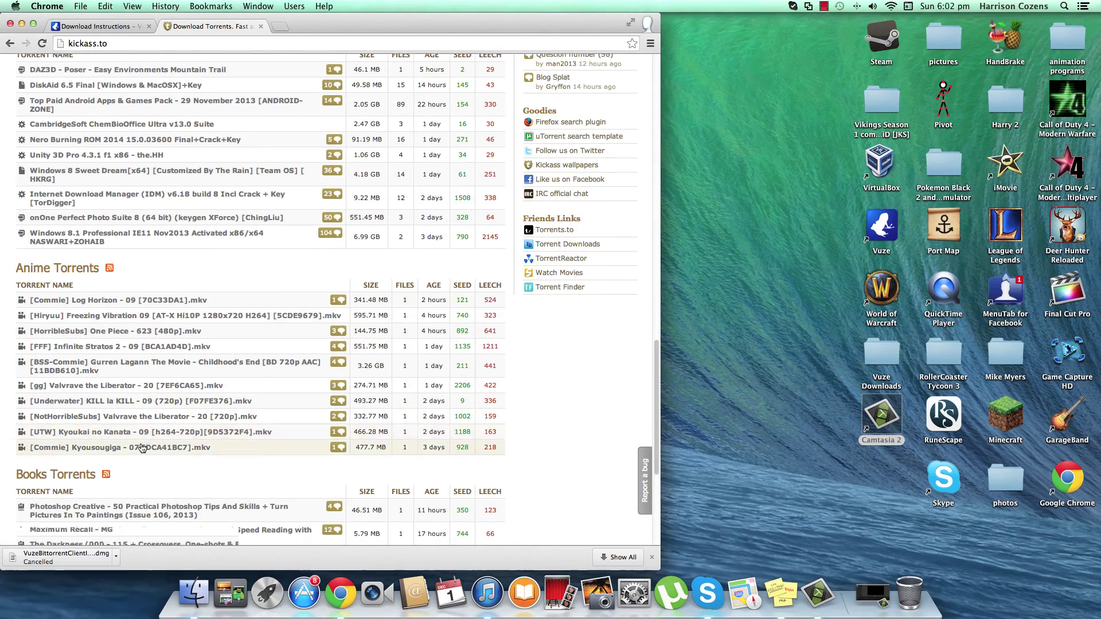
pyautogui.scroll(-4, 142, 448)
pyautogui.scroll(20, 143, 435)
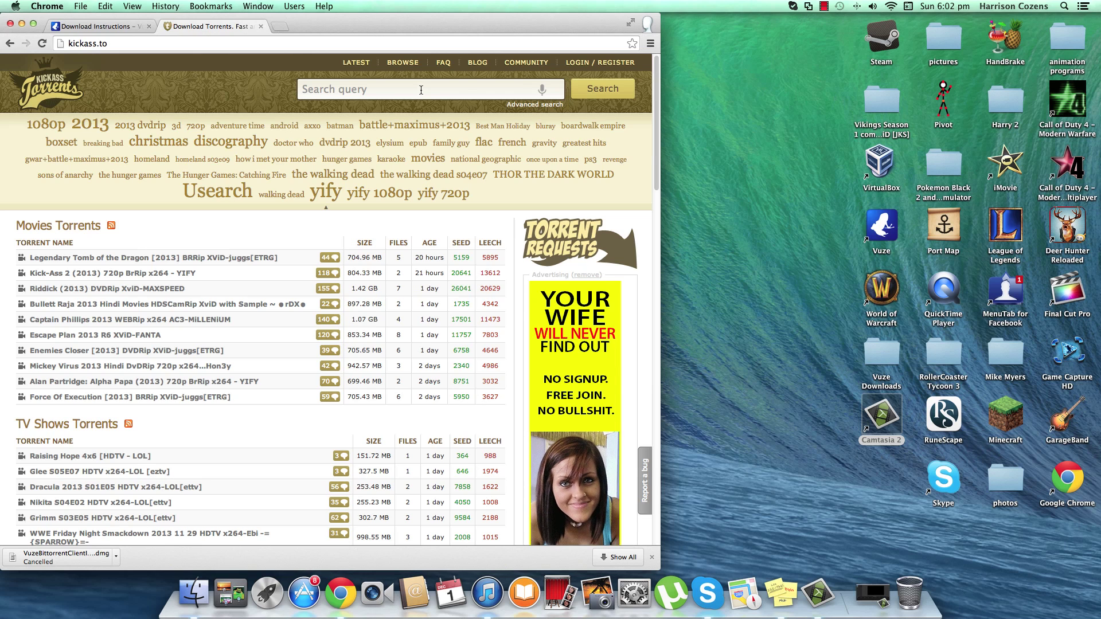
# Step: Search Kickass Torrents for 'kick ass 2', listing 340 torrents led by the 720p YIFY release
pyautogui.click(321, 88)
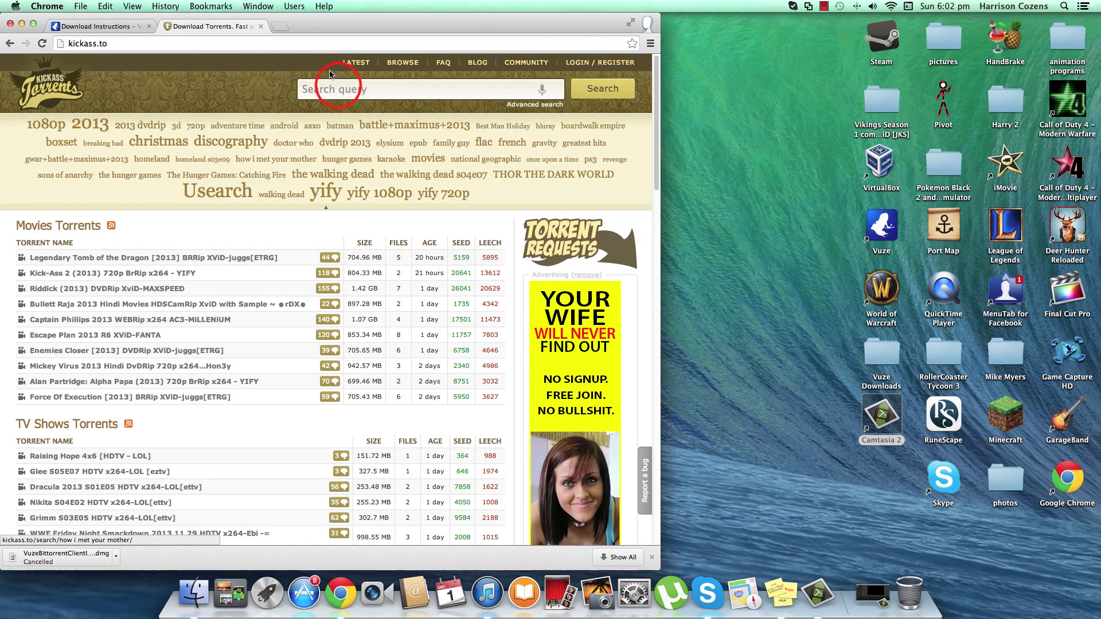
pyautogui.write('kic')
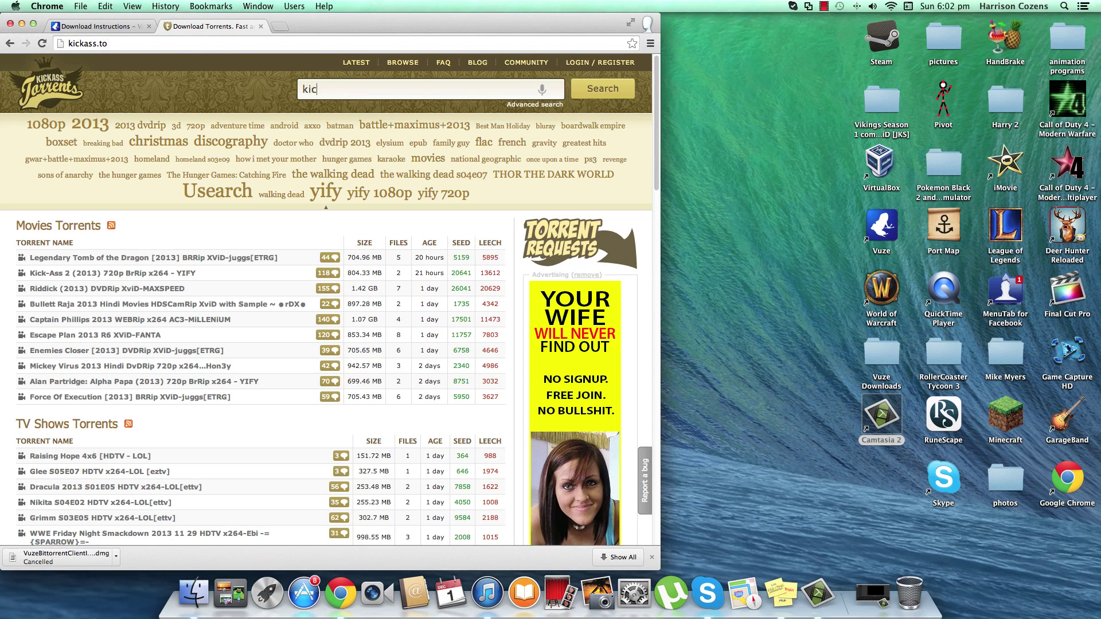
pyautogui.write('k ass ')
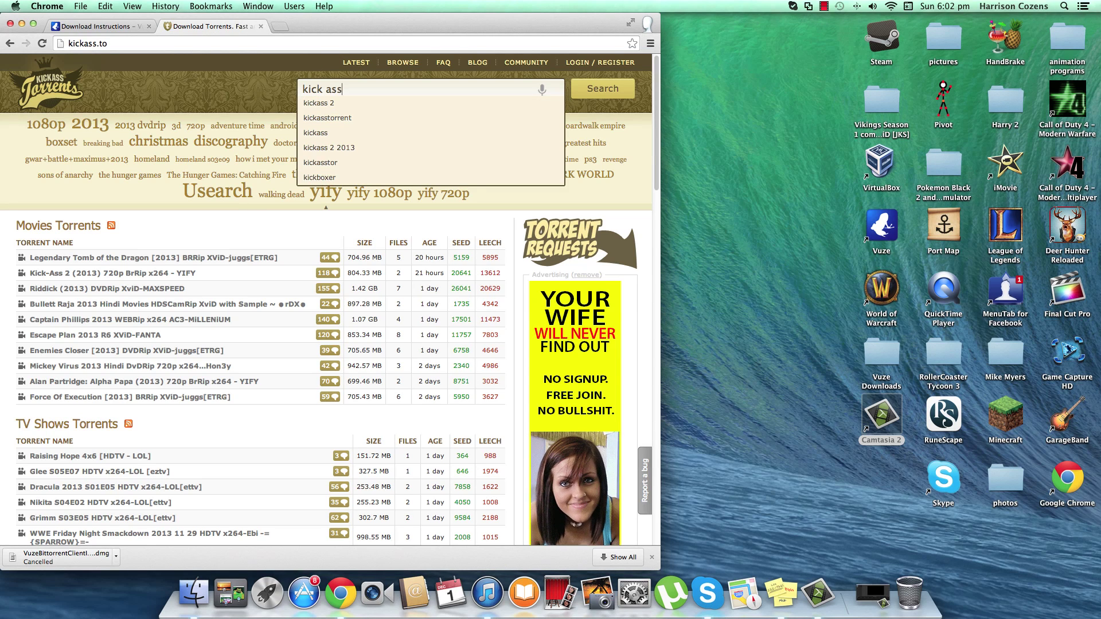
pyautogui.write('2')
pyautogui.press('Return')
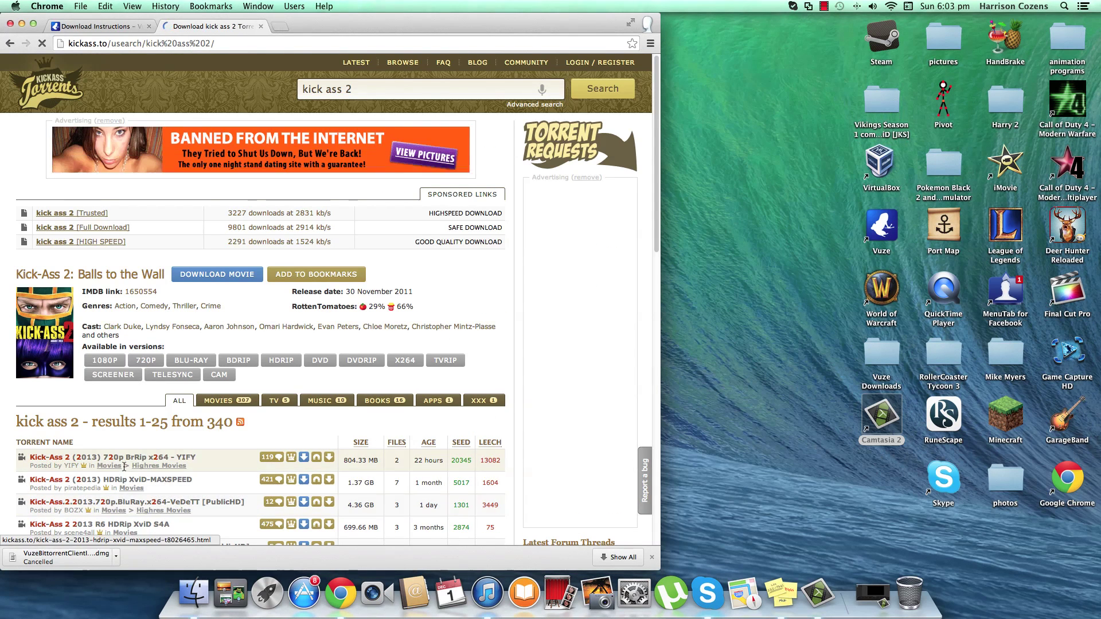
pyautogui.moveTo(274, 457)
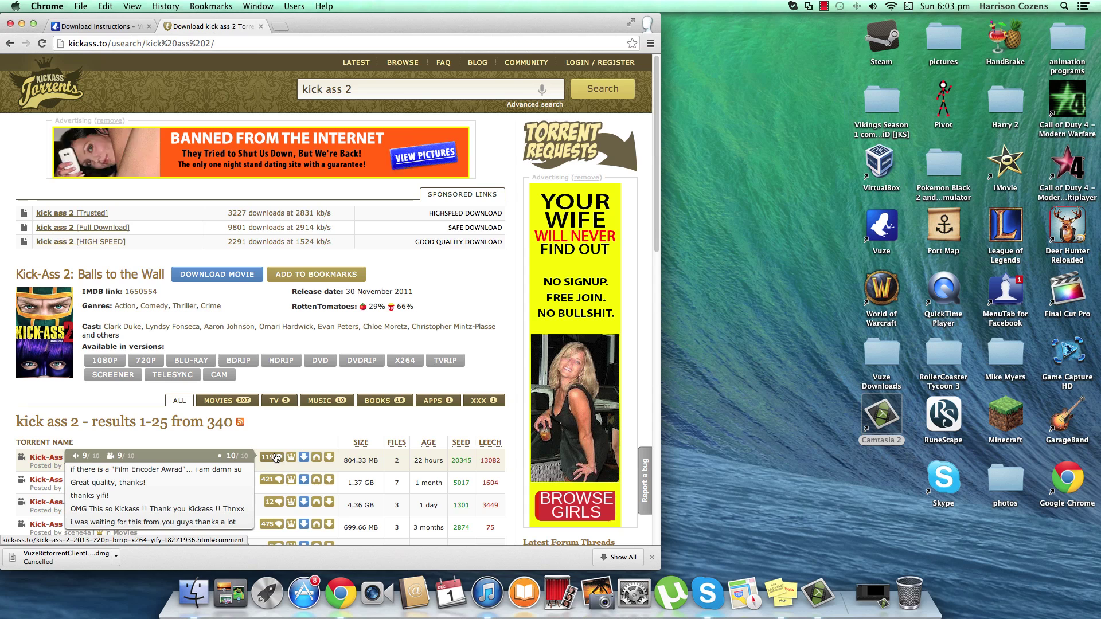
pyautogui.click(264, 442)
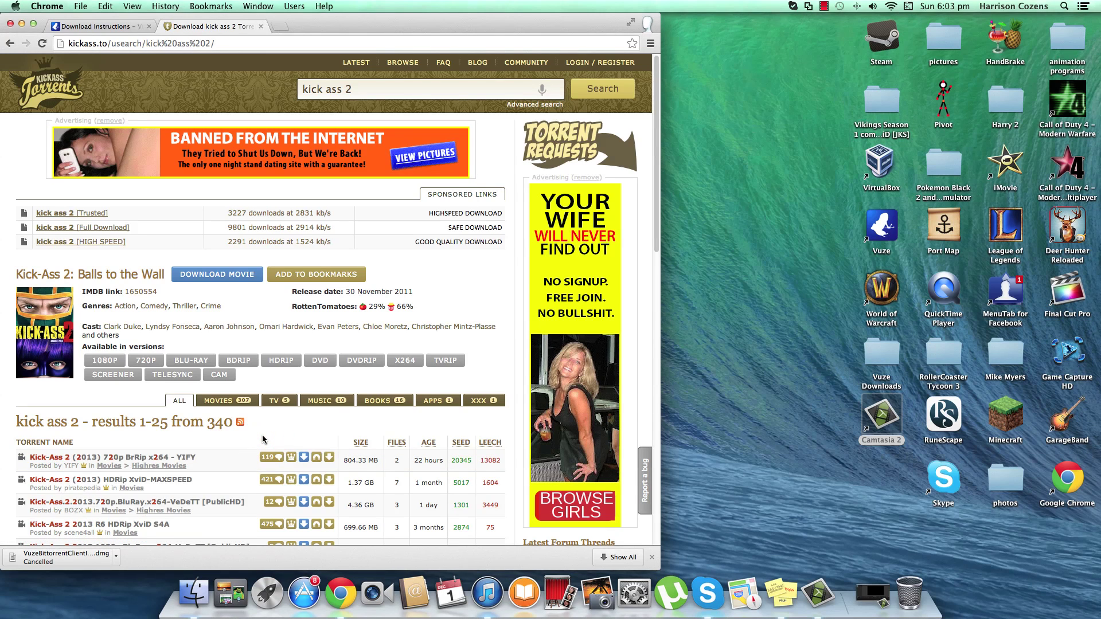
# Step: Open the Kick-Ass 2 (2013) 720p BrRip x264 YIFY torrent page and download its torrent into Vuze
pyautogui.click(165, 459)
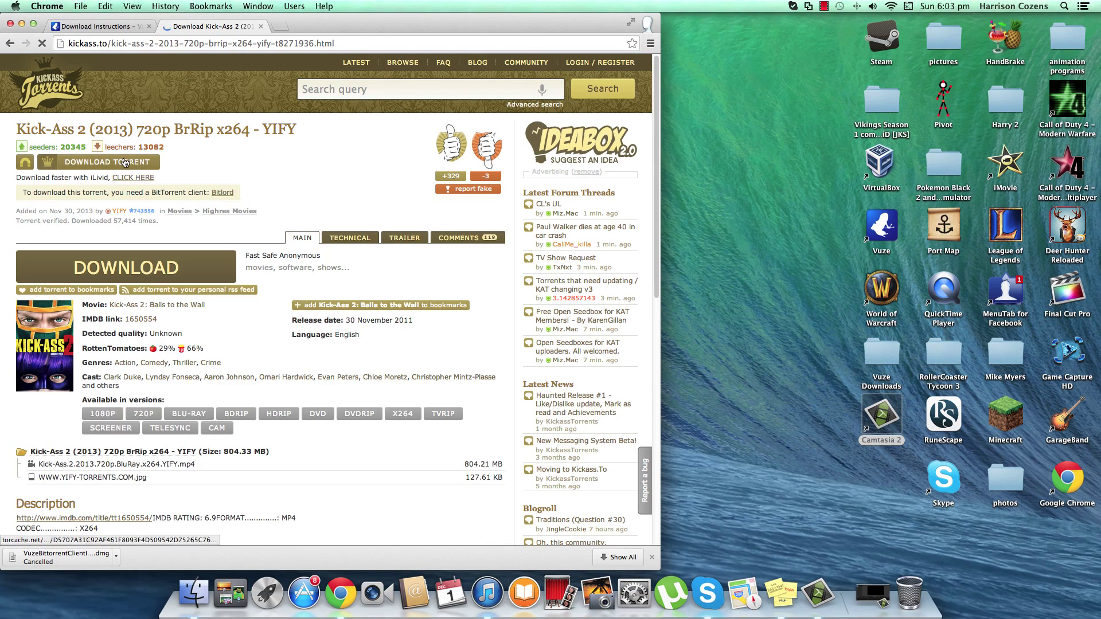
pyautogui.click(124, 162)
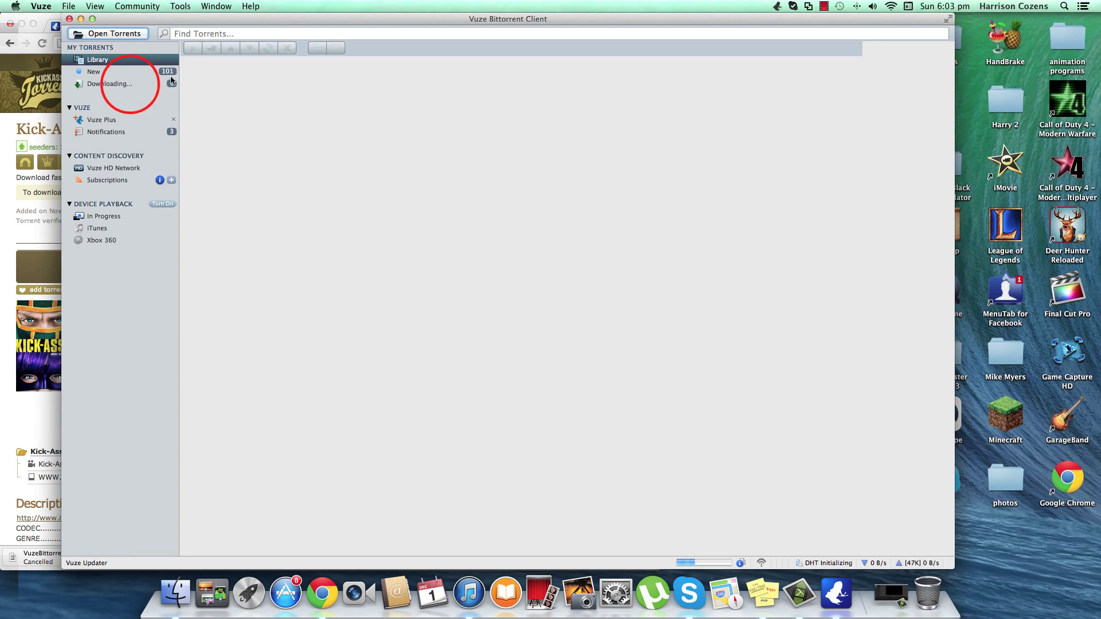
# Step: Dismiss the Vuze update notice and show the Library with Kick-Ass 2 downloading at 0.0%
pyautogui.click(104, 84)
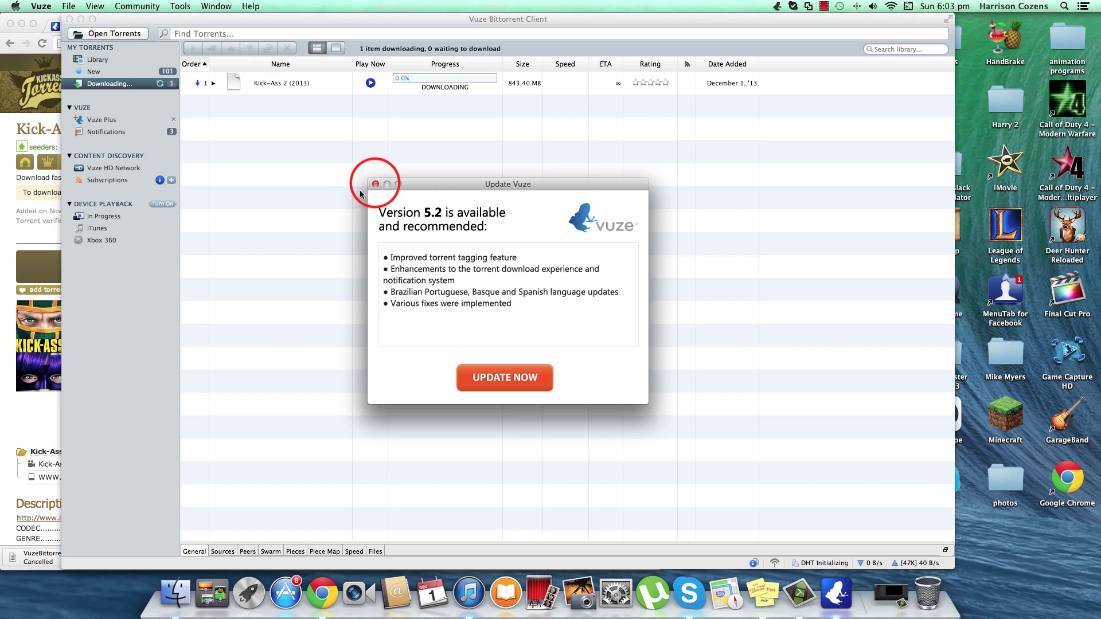
pyautogui.click(369, 180)
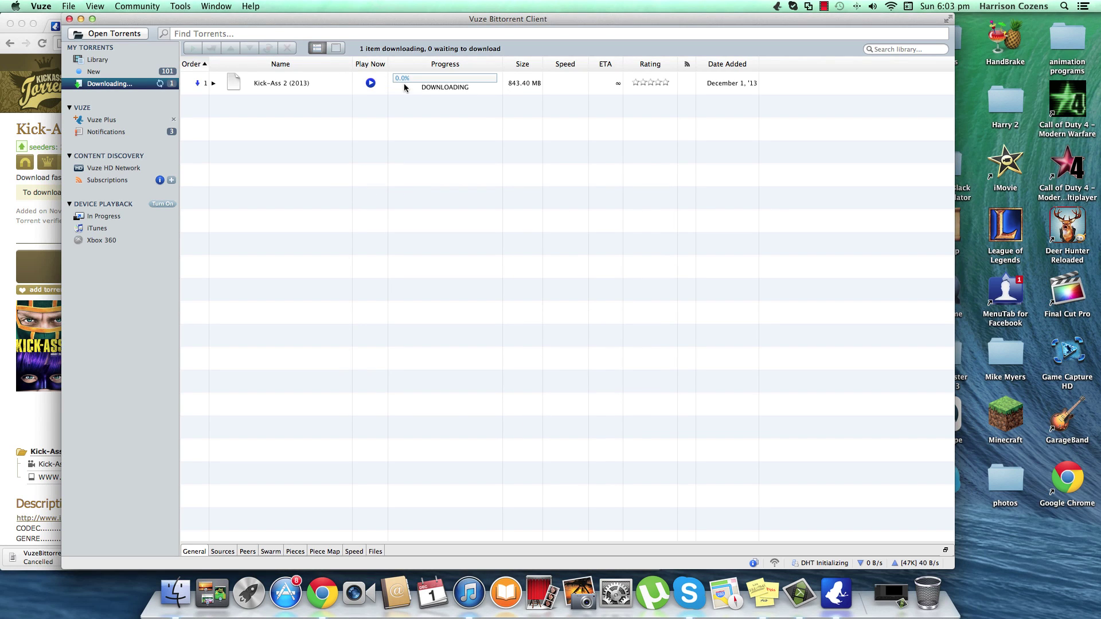
pyautogui.click(112, 71)
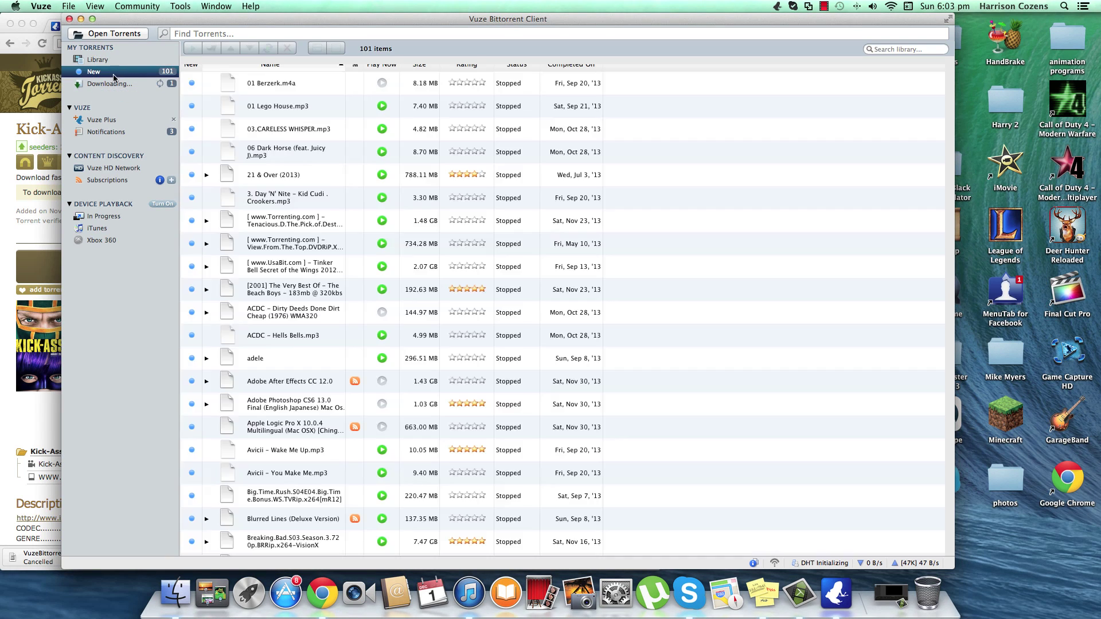
pyautogui.click(113, 60)
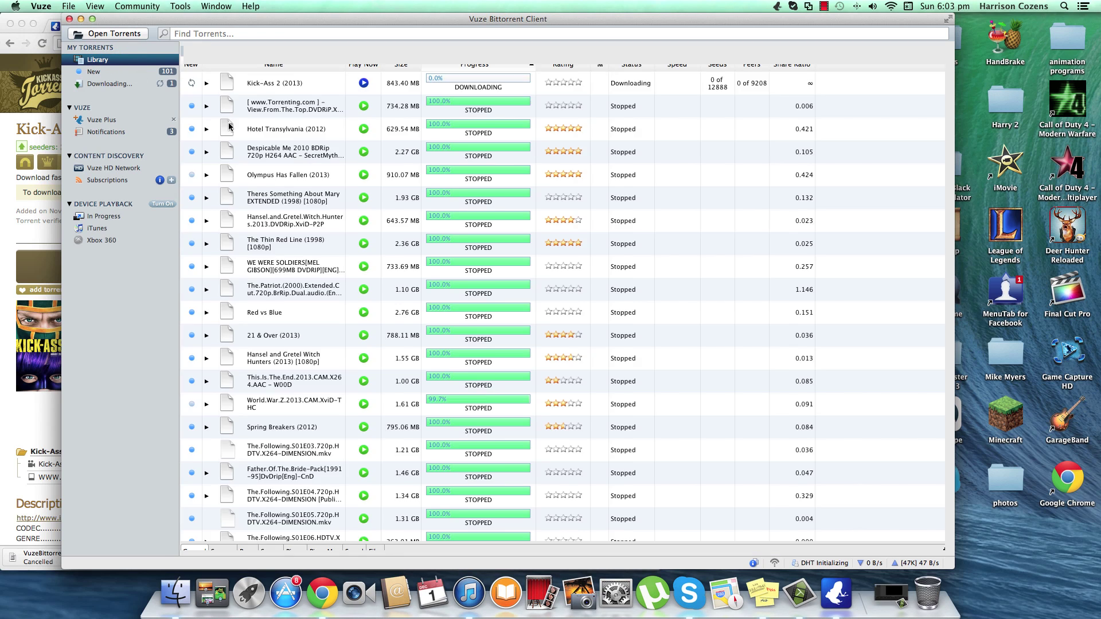
# Step: Scroll up the Vuze Library list to the Vikings Season 1 complete XviD [KS] torrent
pyautogui.scroll(-20, 327, 181)
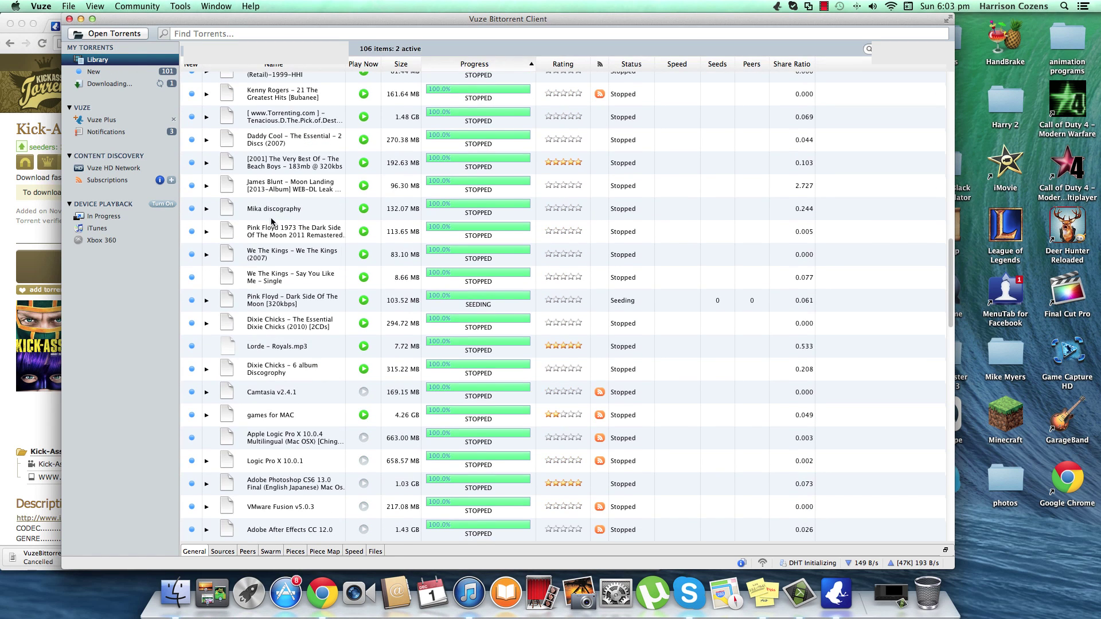
pyautogui.scroll(6, 270, 191)
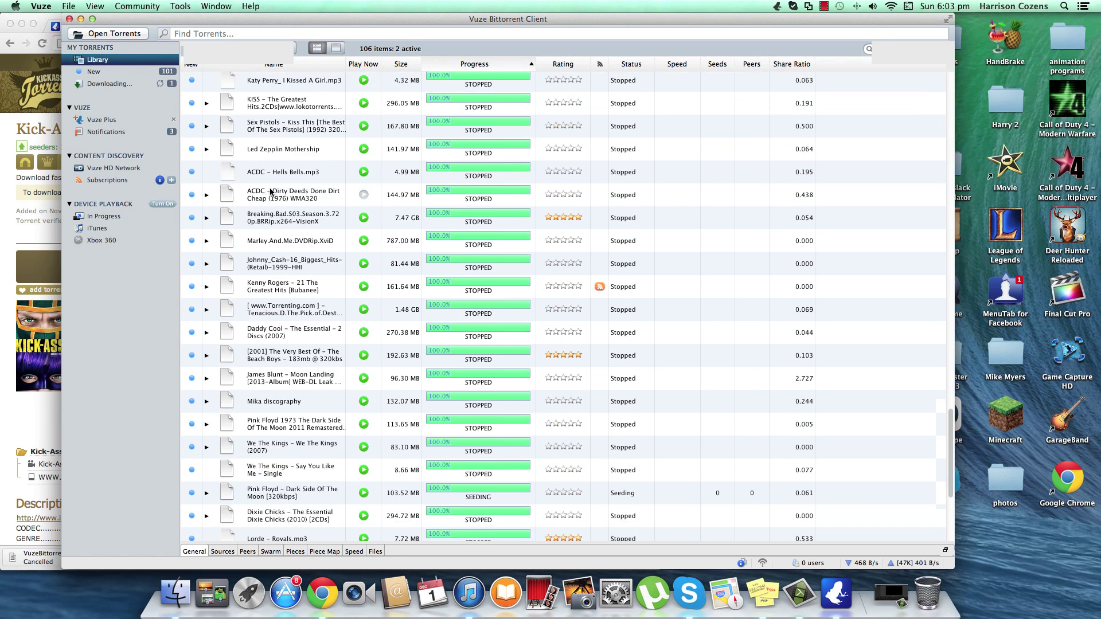
pyautogui.scroll(3, 270, 191)
pyautogui.scroll(7, 268, 175)
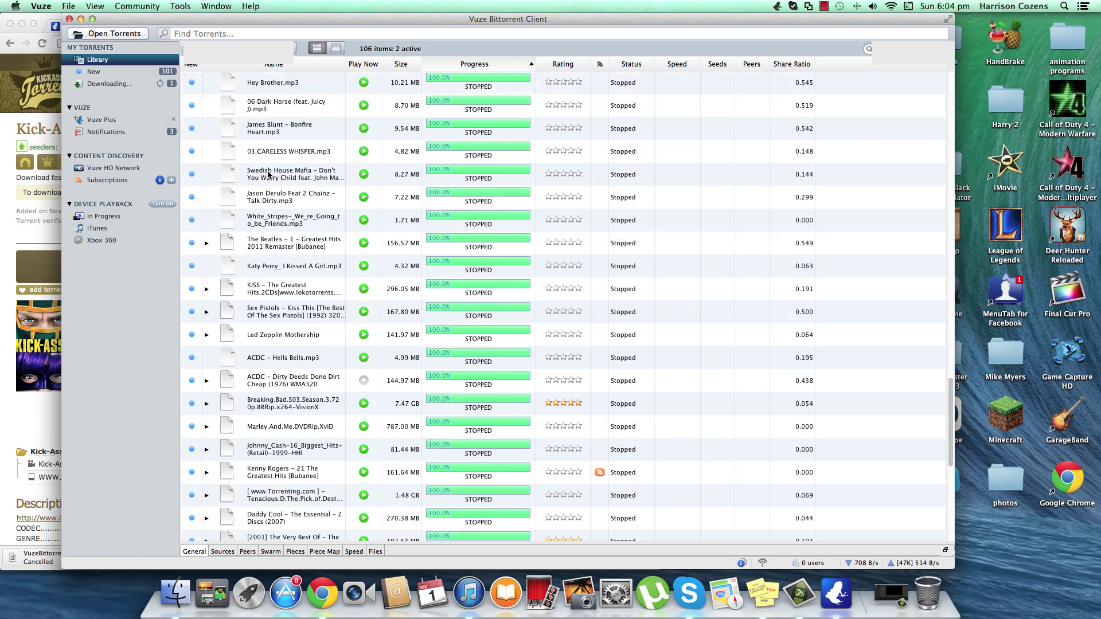
pyautogui.scroll(10, 268, 175)
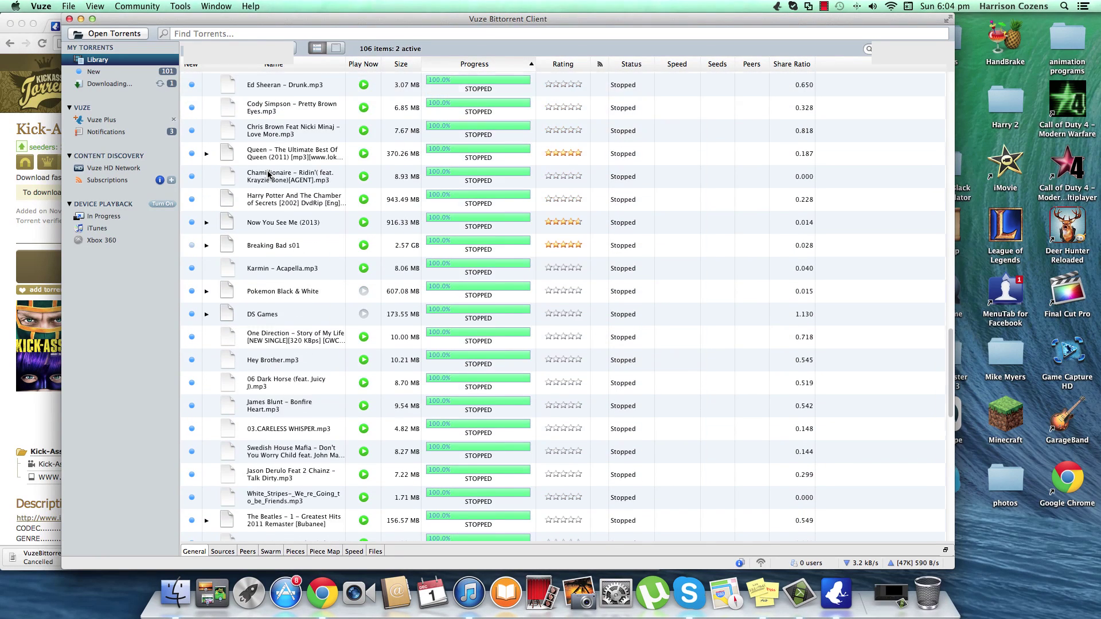
pyautogui.scroll(4, 266, 174)
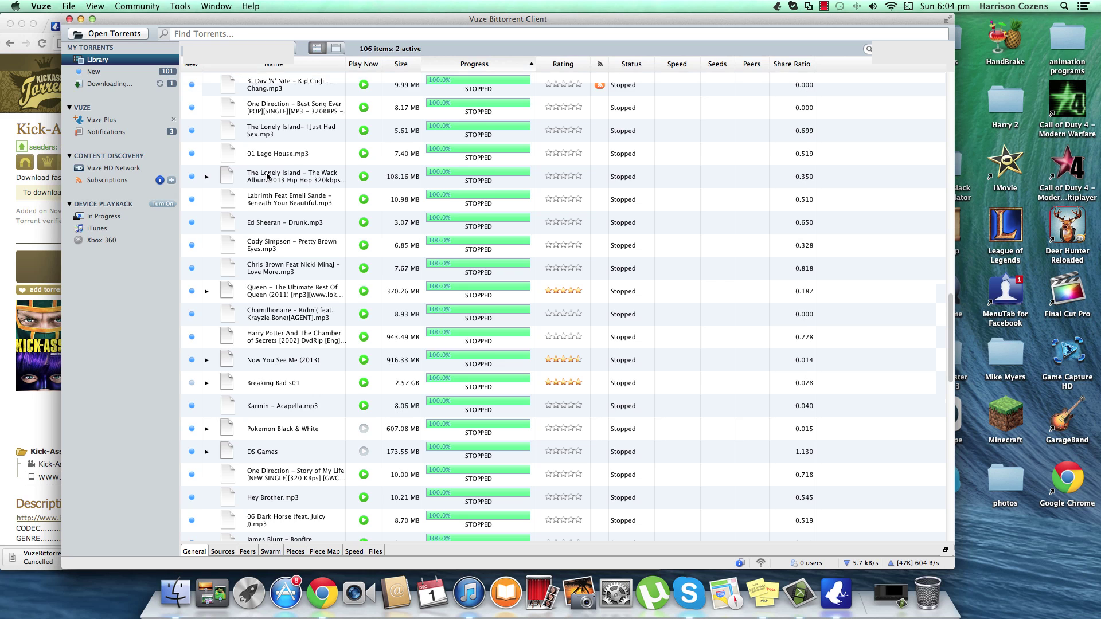
pyautogui.scroll(4, 267, 175)
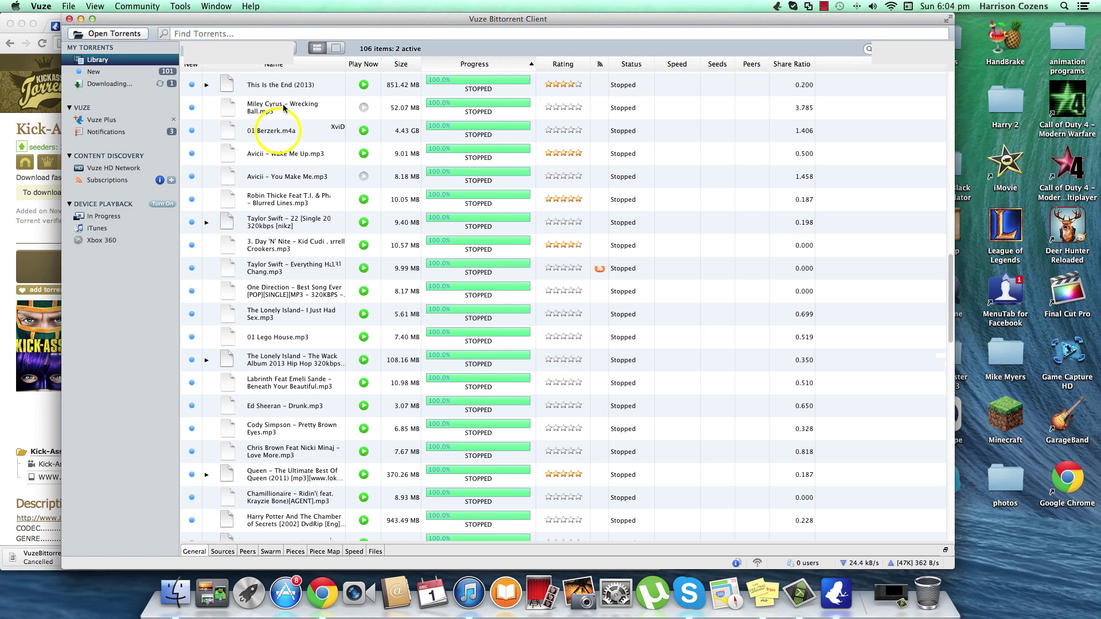
# Step: Reveal the Vikings Season 1 torrent in Finder, open Vuze Downloads, and browse its items
pyautogui.rightClick(279, 131)
pyautogui.click(299, 175)
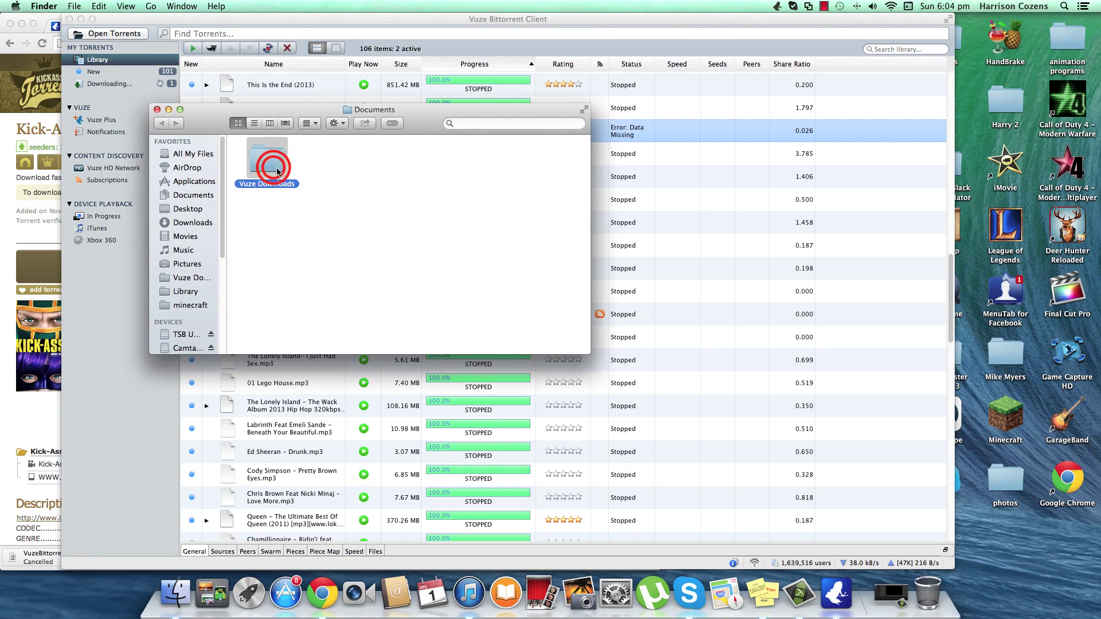
pyautogui.doubleClick(278, 168)
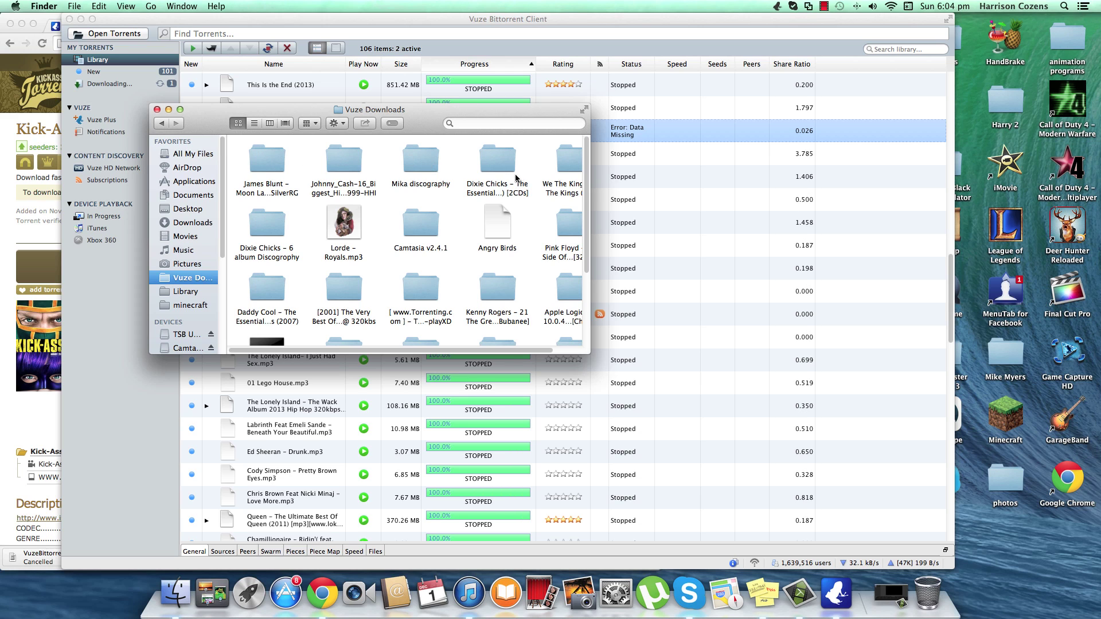
pyautogui.scroll(-4, 489, 178)
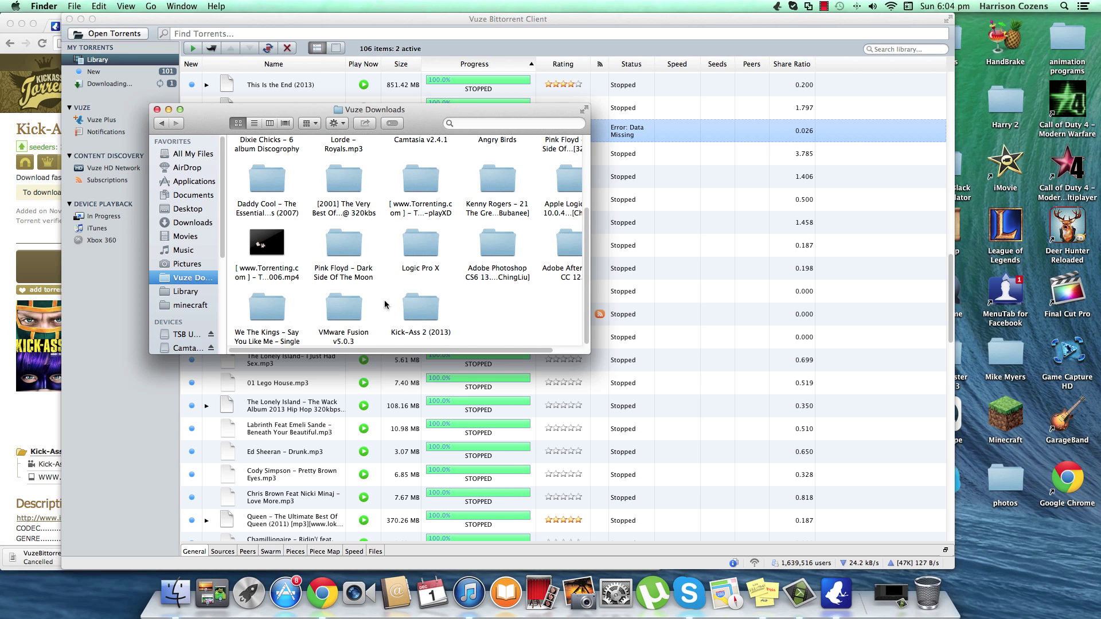
pyautogui.scroll(4, 284, 301)
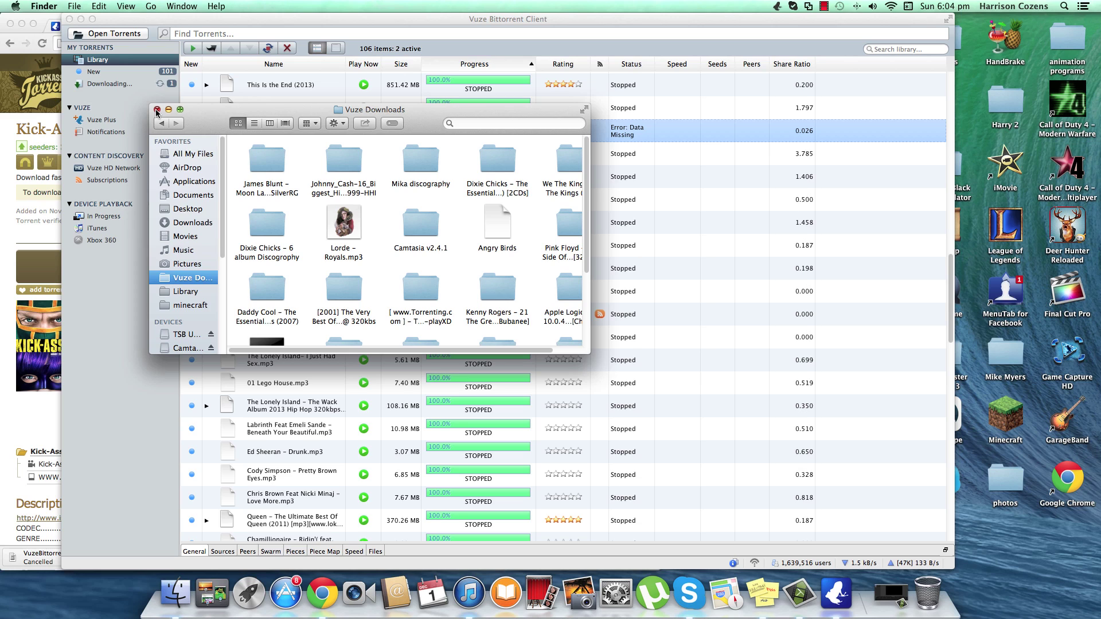
pyautogui.click(542, 337)
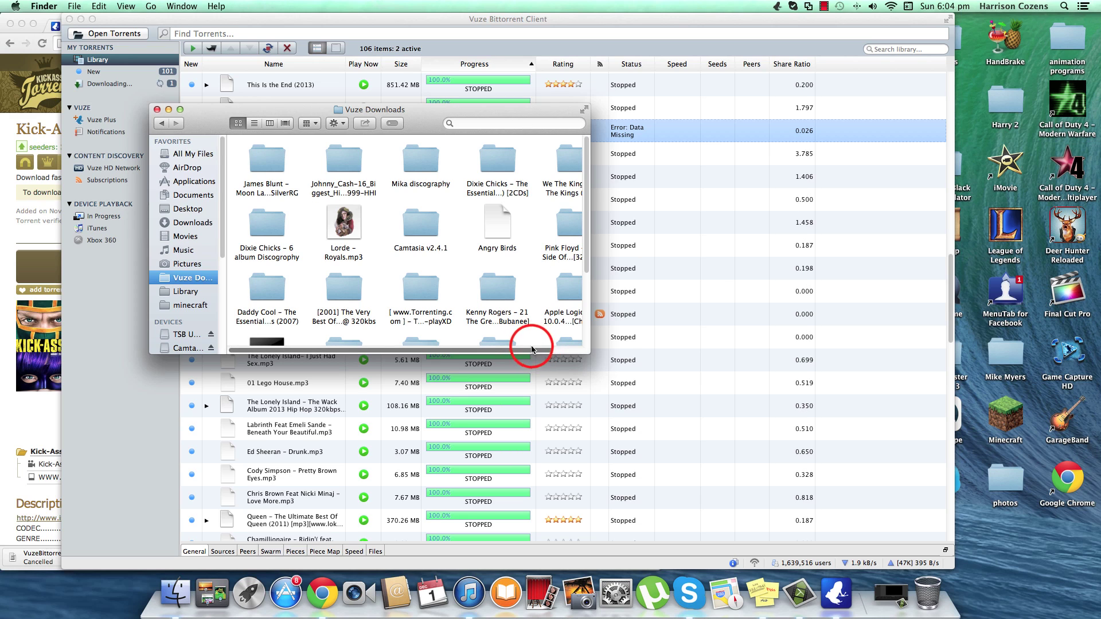
pyautogui.hscroll(2, 540, 321)
pyautogui.scroll(-3, 537, 293)
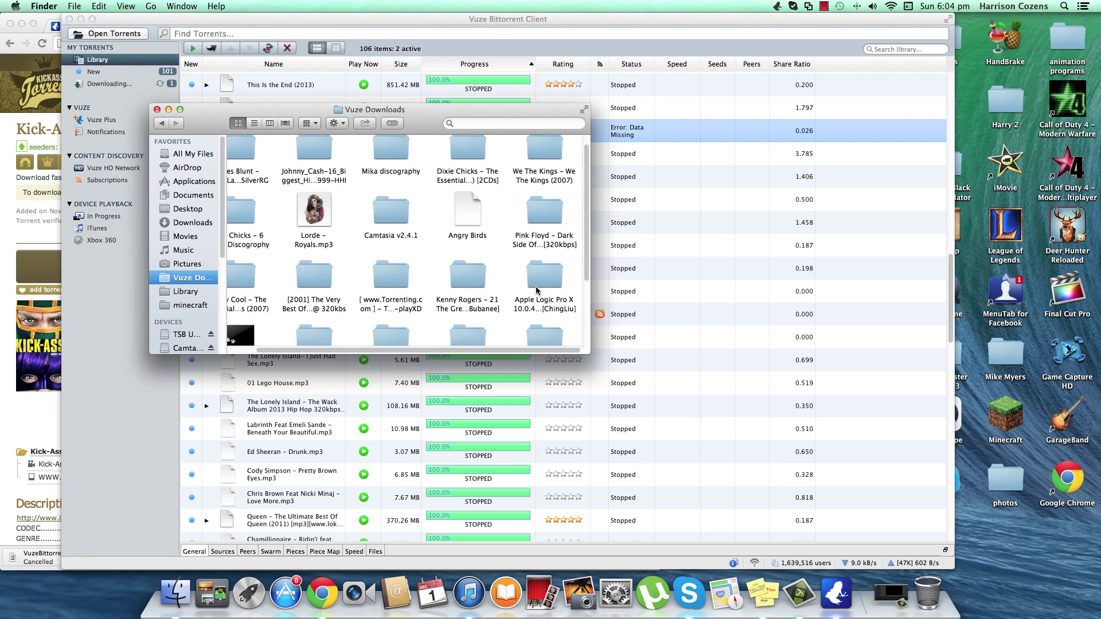
pyautogui.scroll(-3, 537, 287)
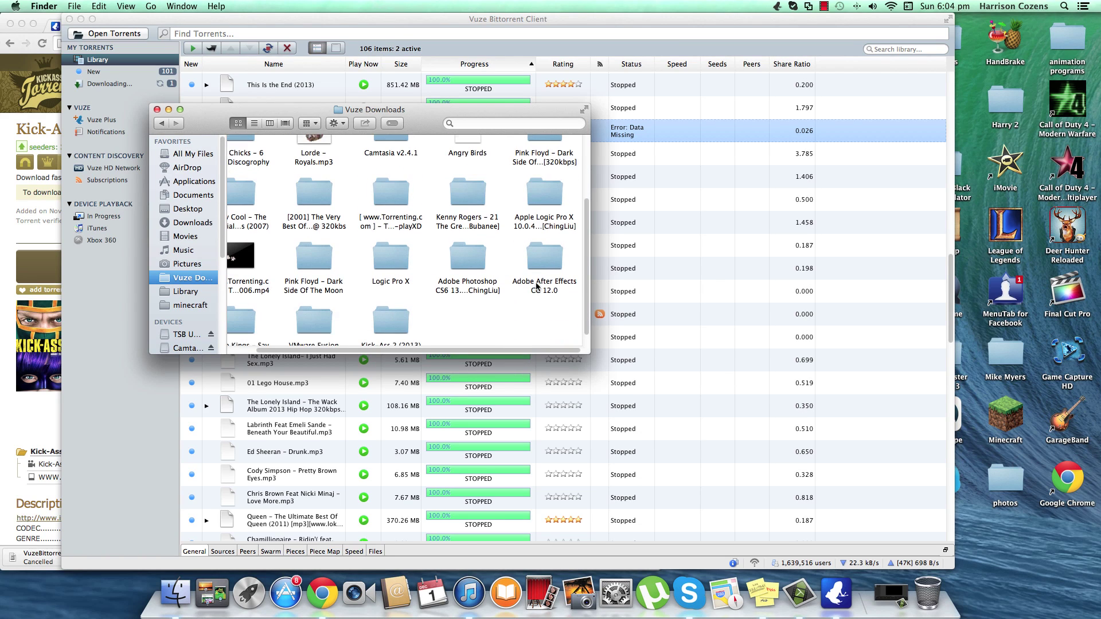
# Step: Open the Tenacious D folder, play its AVI movie in QuickTime, and open the Sample folder
pyautogui.doubleClick(390, 191)
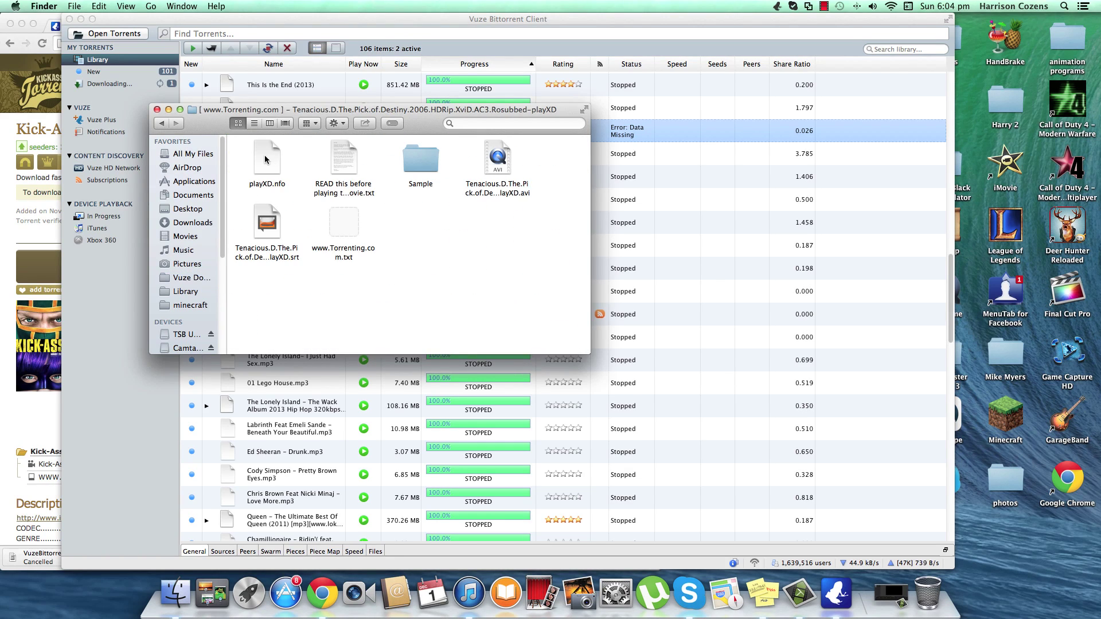
pyautogui.click(420, 159)
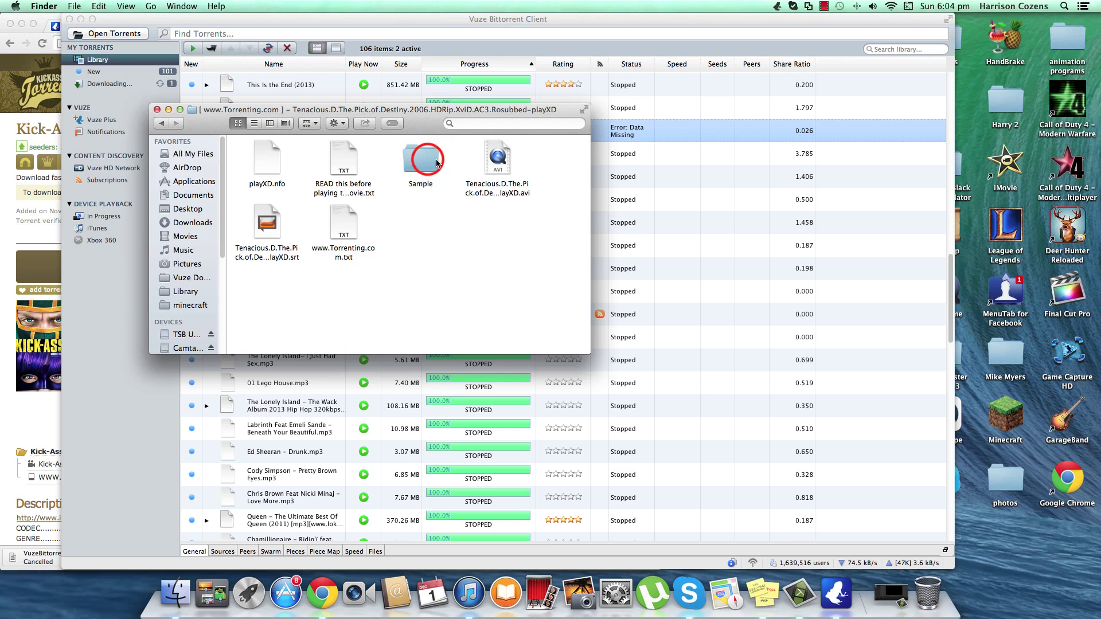
pyautogui.doubleClick(497, 160)
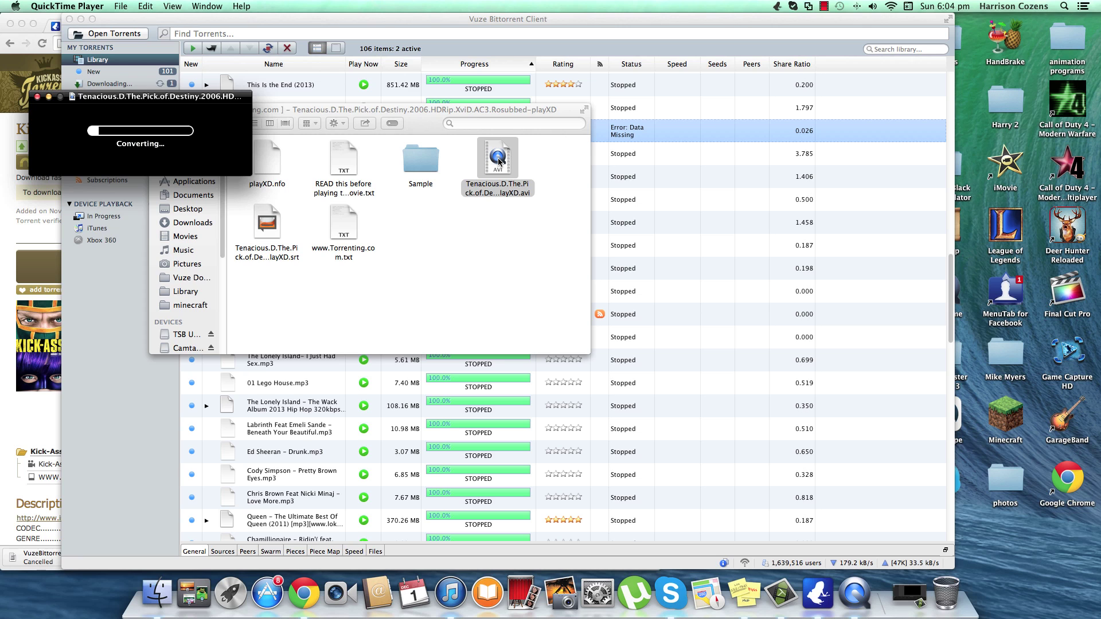
pyautogui.moveTo(92, 97); pyautogui.dragTo(82, 69)
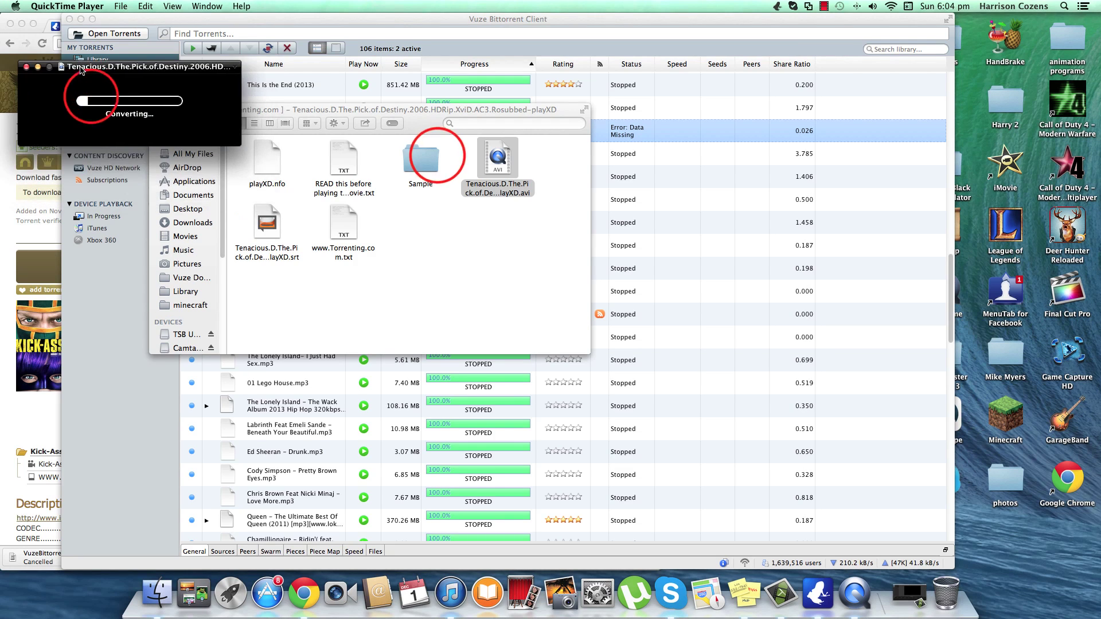
pyautogui.doubleClick(437, 155)
# Step: Move the Sample folder window right and dismiss the QuickTime movie's name and tags panel
pyautogui.click(302, 109)
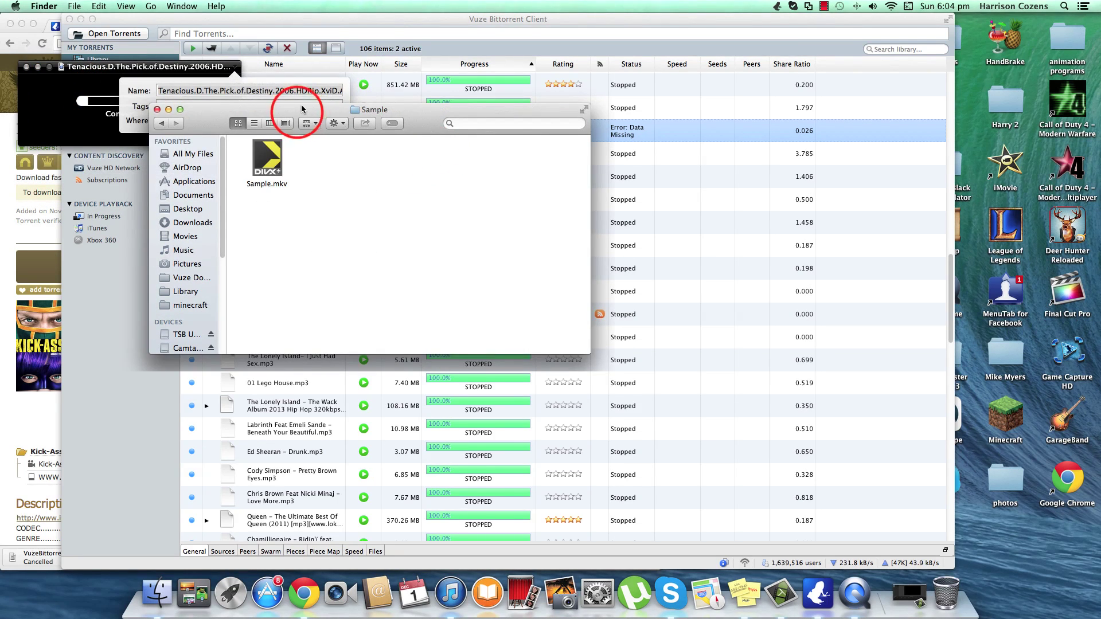
pyautogui.moveTo(303, 108); pyautogui.dragTo(623, 104)
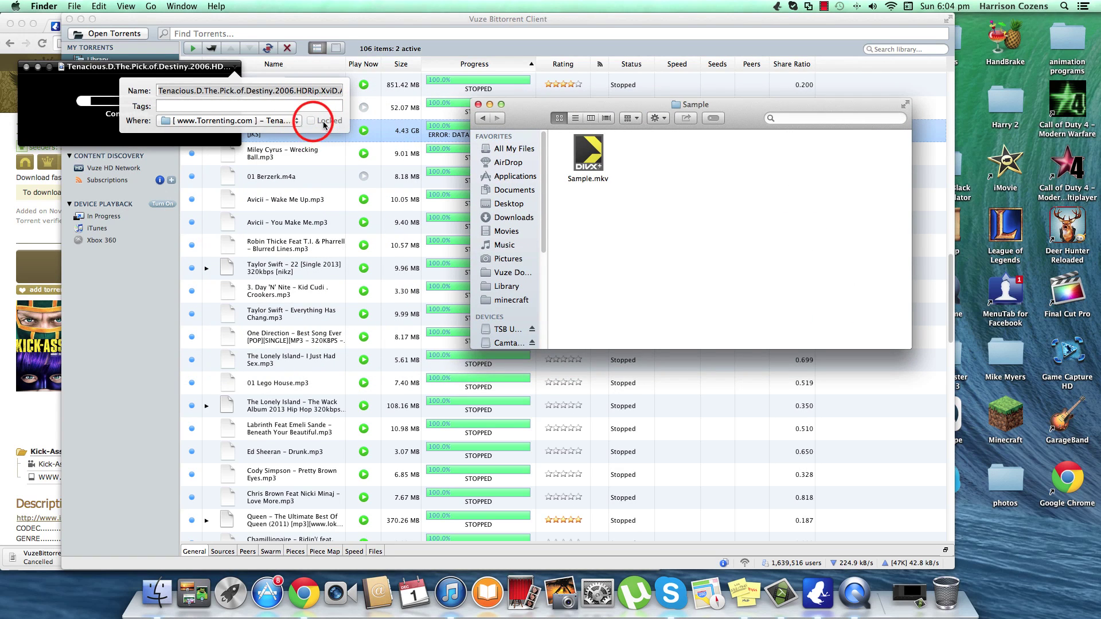
pyautogui.click(229, 108)
pyautogui.click(206, 67)
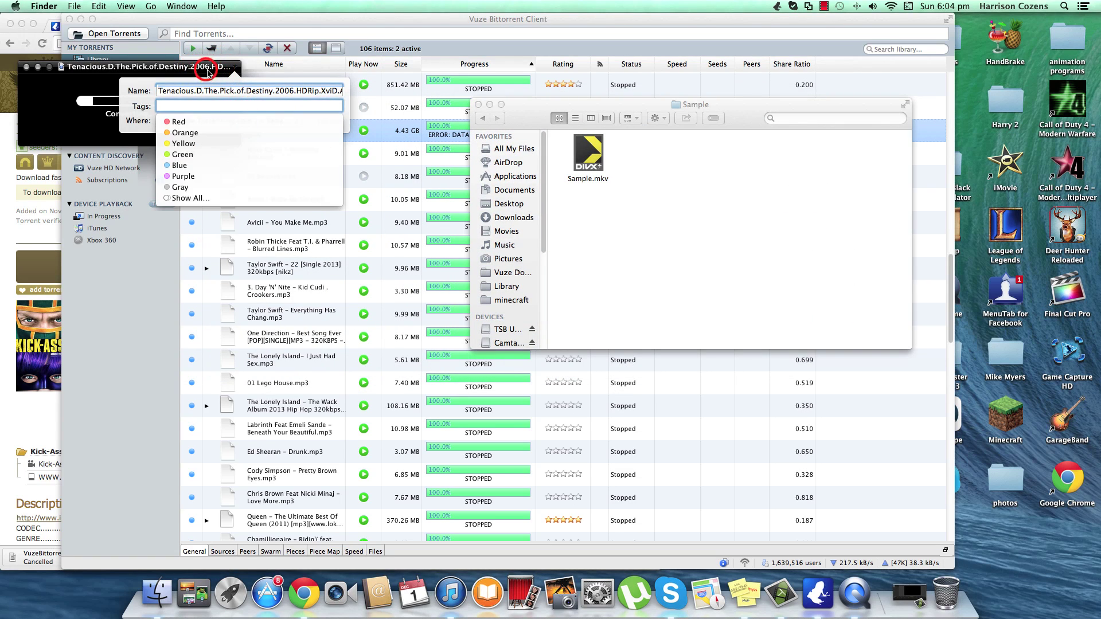
pyautogui.press('Return')
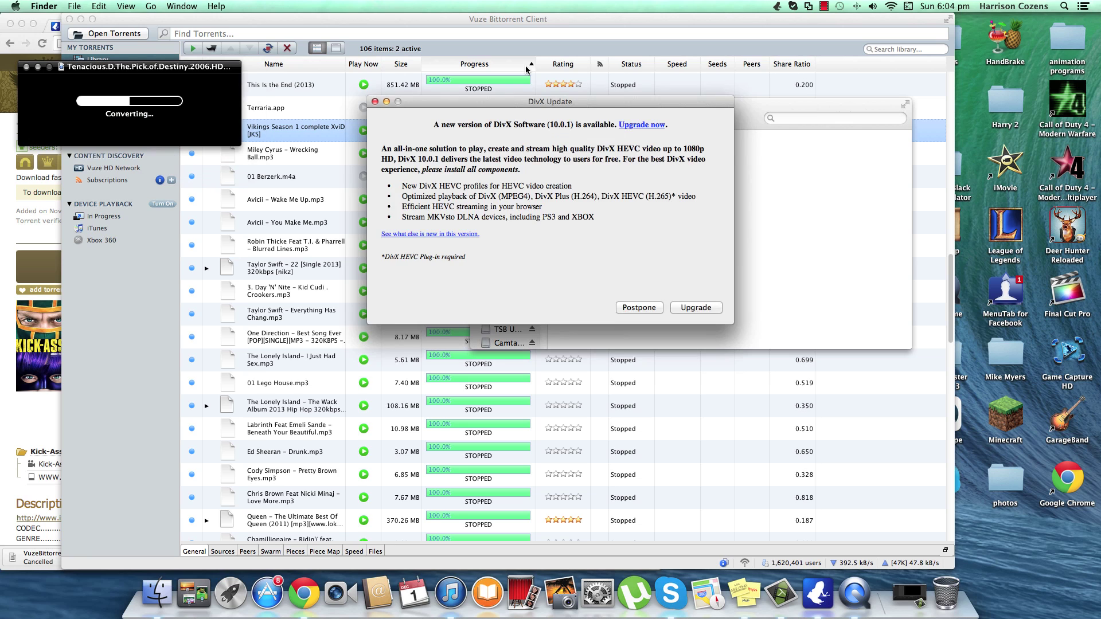
# Step: Postpone the DivX update, close the Sample folder, and close the Tenacious D conversion window
pyautogui.click(634, 308)
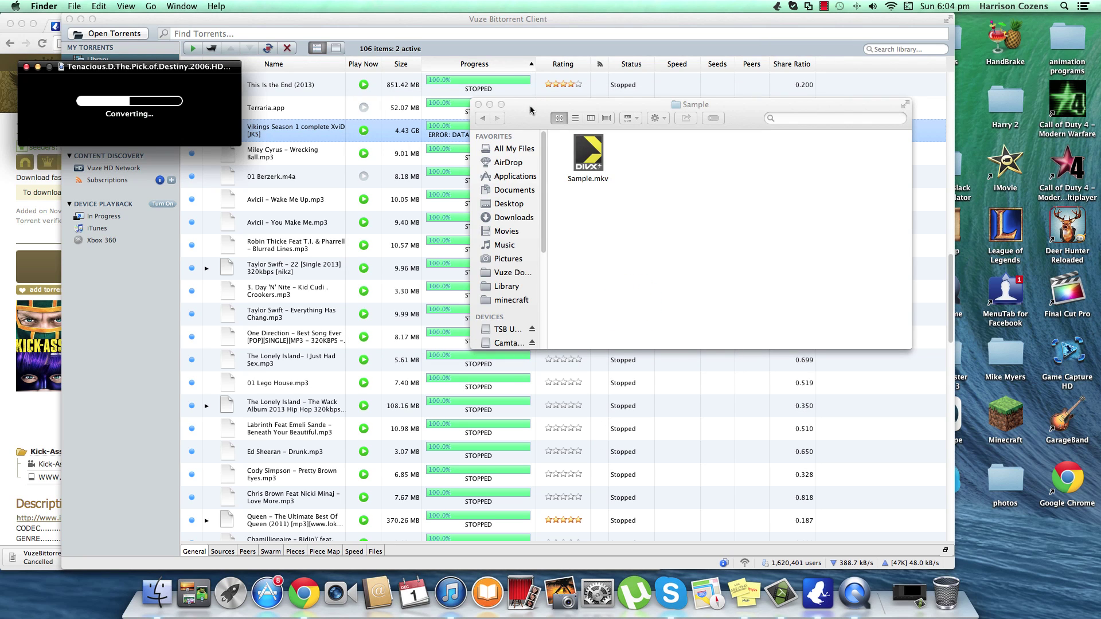
pyautogui.click(478, 105)
pyautogui.click(208, 70)
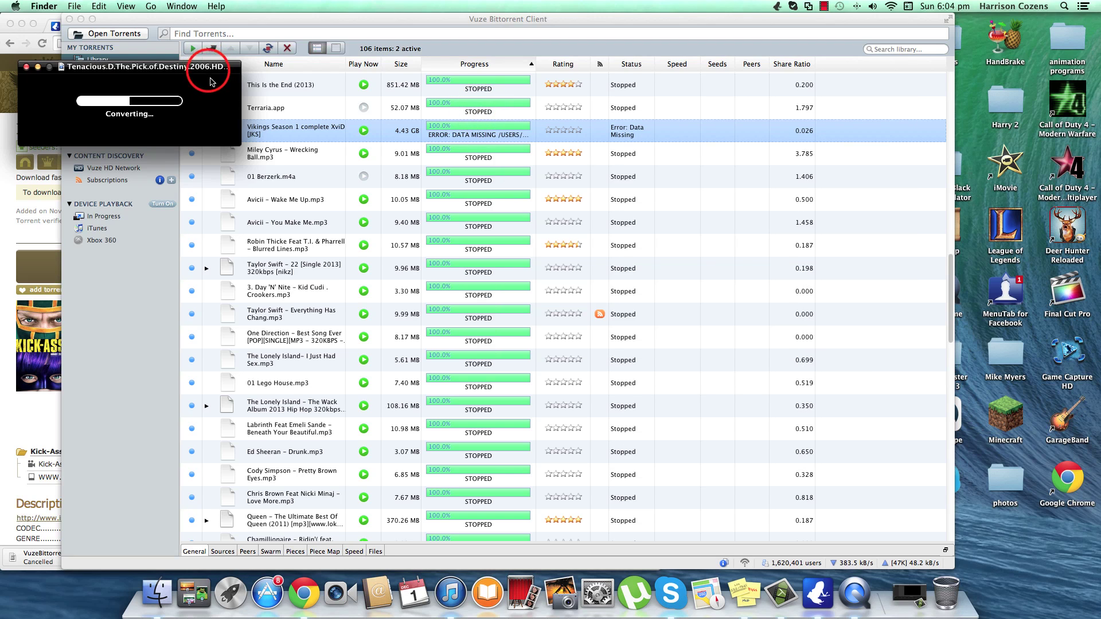
pyautogui.moveTo(209, 70); pyautogui.dragTo(548, 60)
pyautogui.click(548, 60)
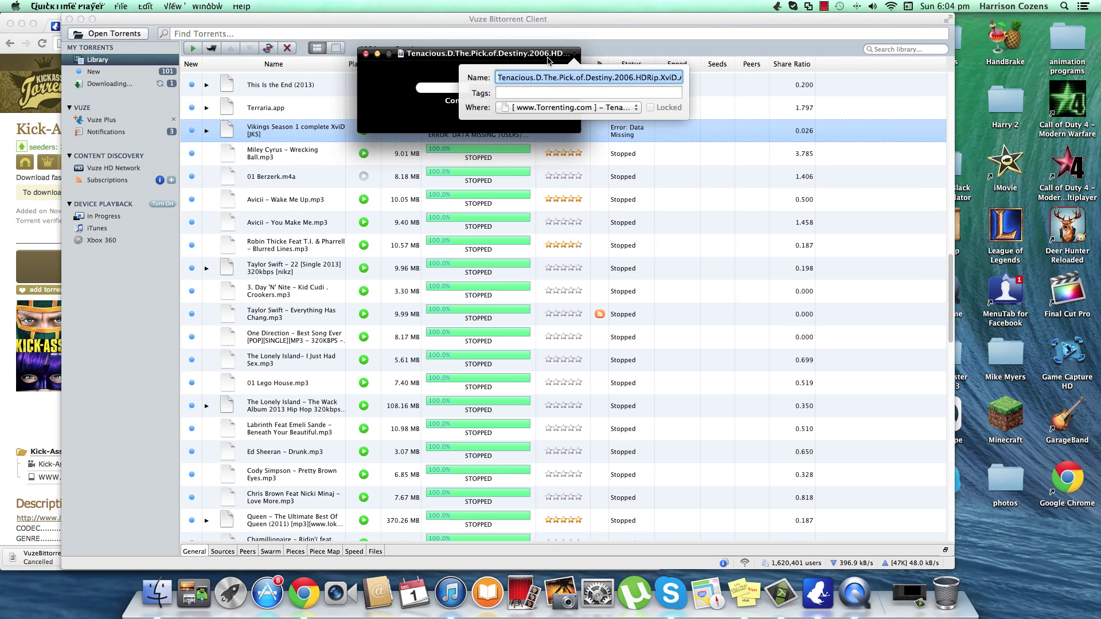
pyautogui.click(428, 55)
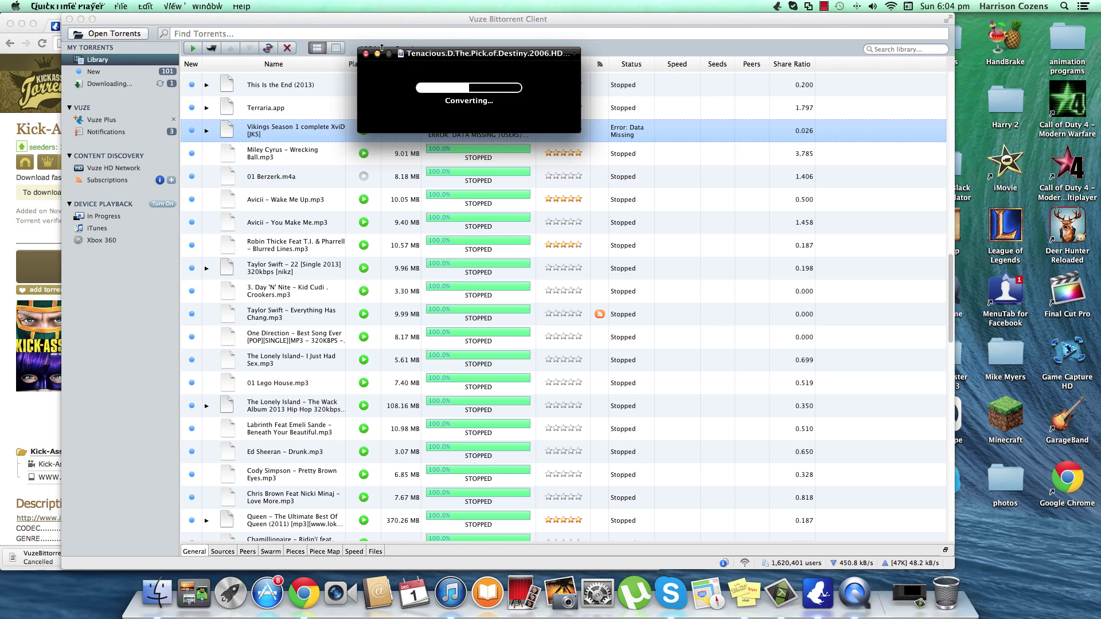
pyautogui.click(365, 55)
pyautogui.click(826, 7)
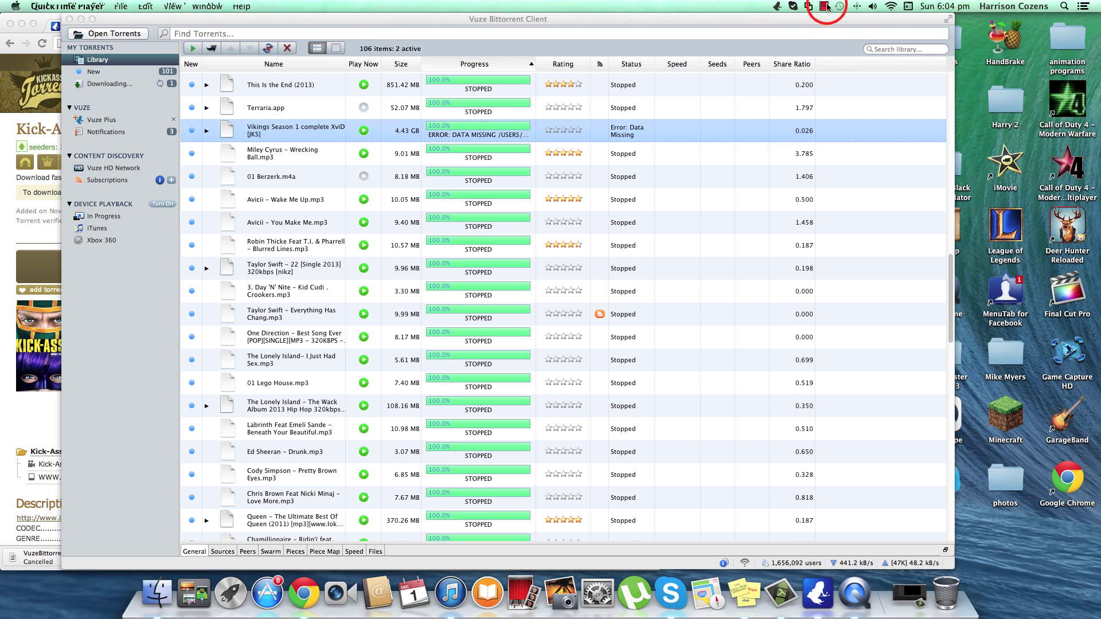
pyautogui.click(826, 7)
pyautogui.click(824, 7)
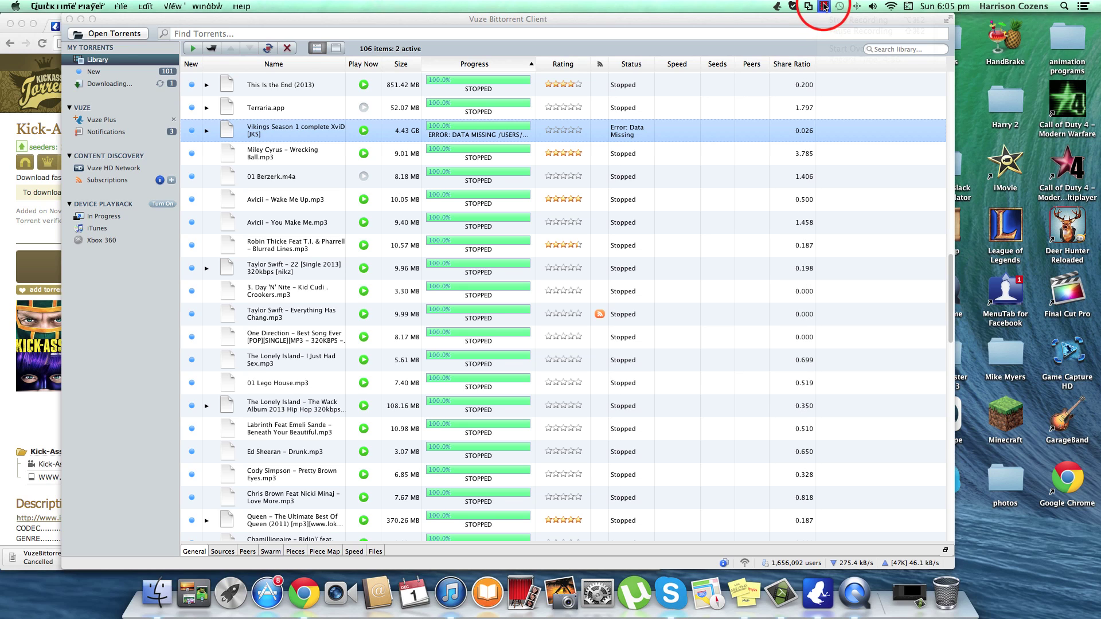